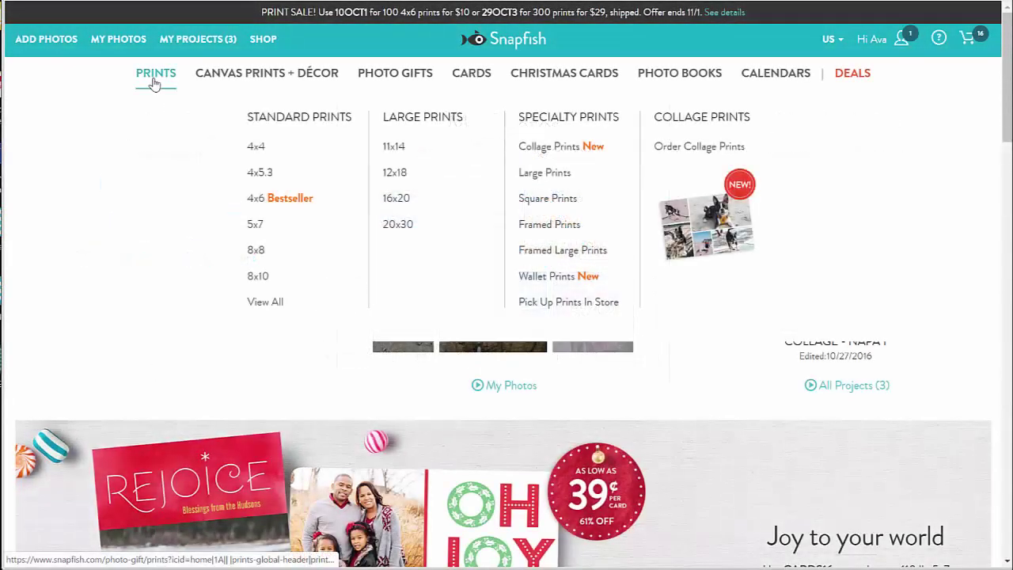
Step: Open the Collage Prints product page through Prints > Specialty Prints
click(155, 83)
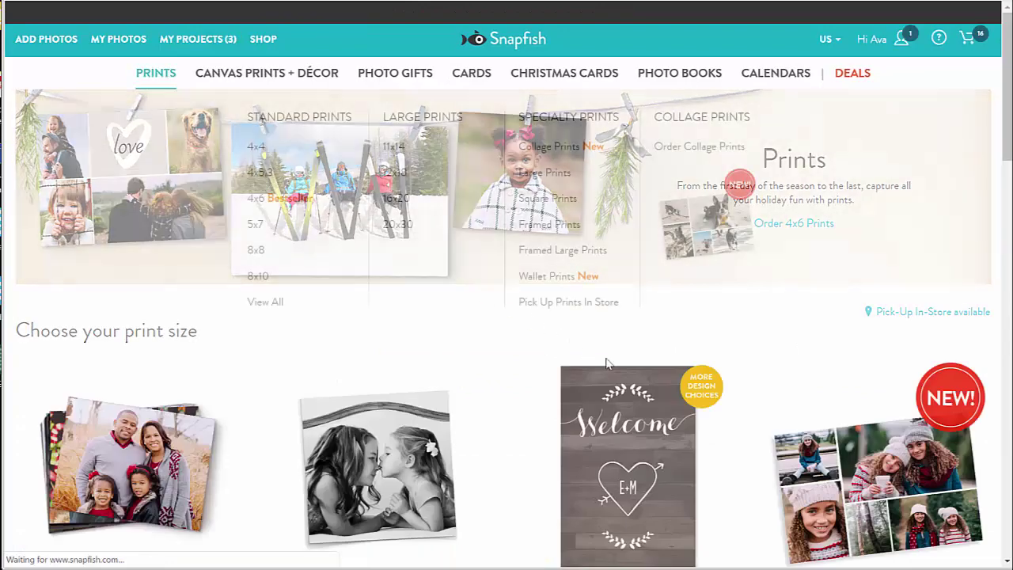
scroll(893, 410, down, 1)
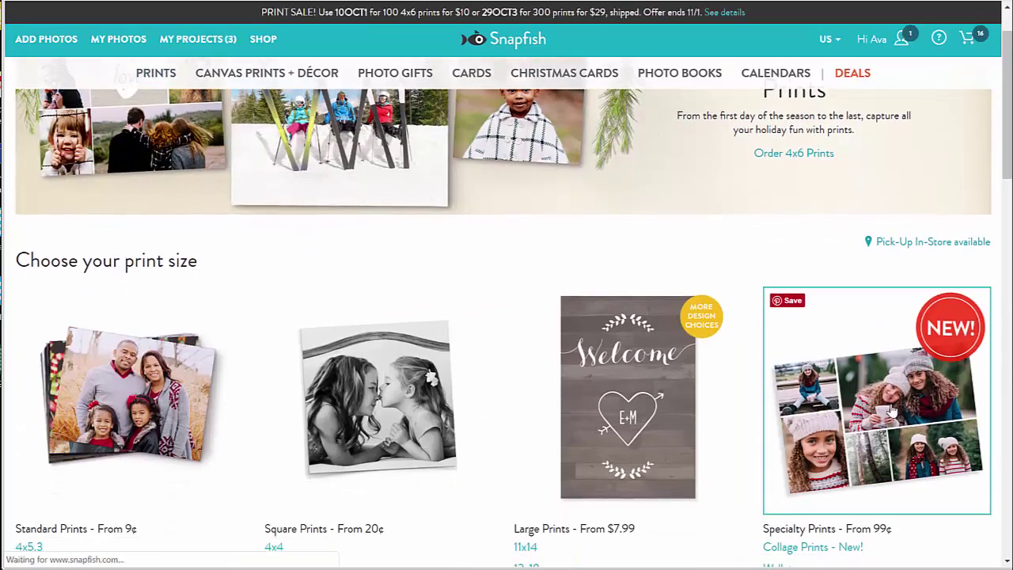
click(893, 410)
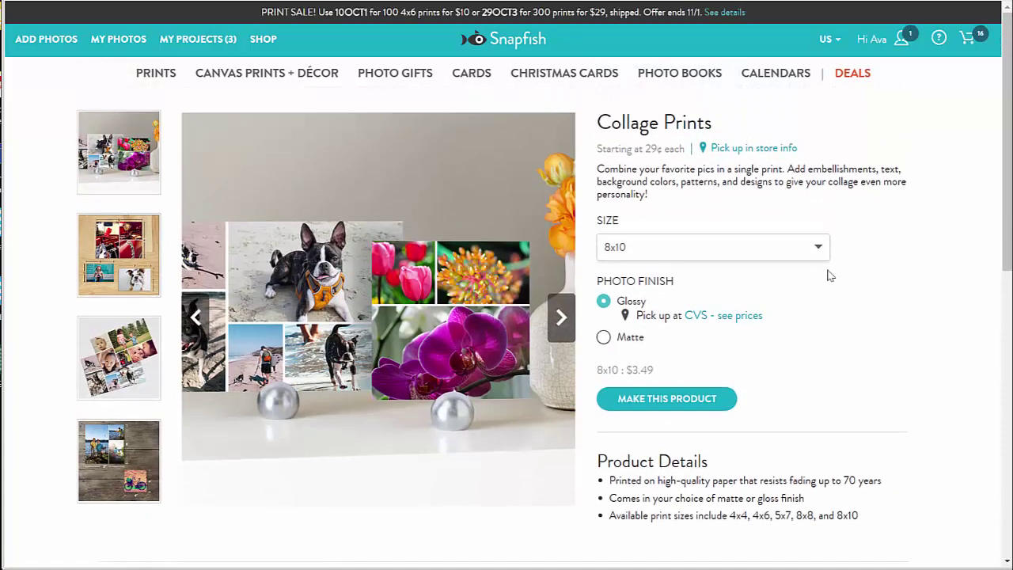
Step: Keep the 8x10 size, choose the Matte finish, and start making the collage print
click(818, 248)
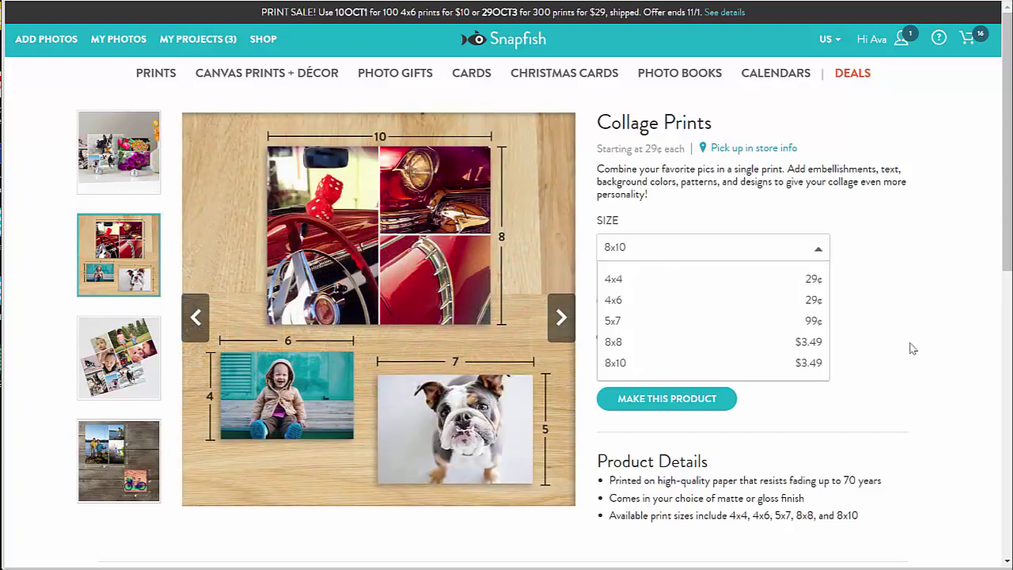
click(819, 250)
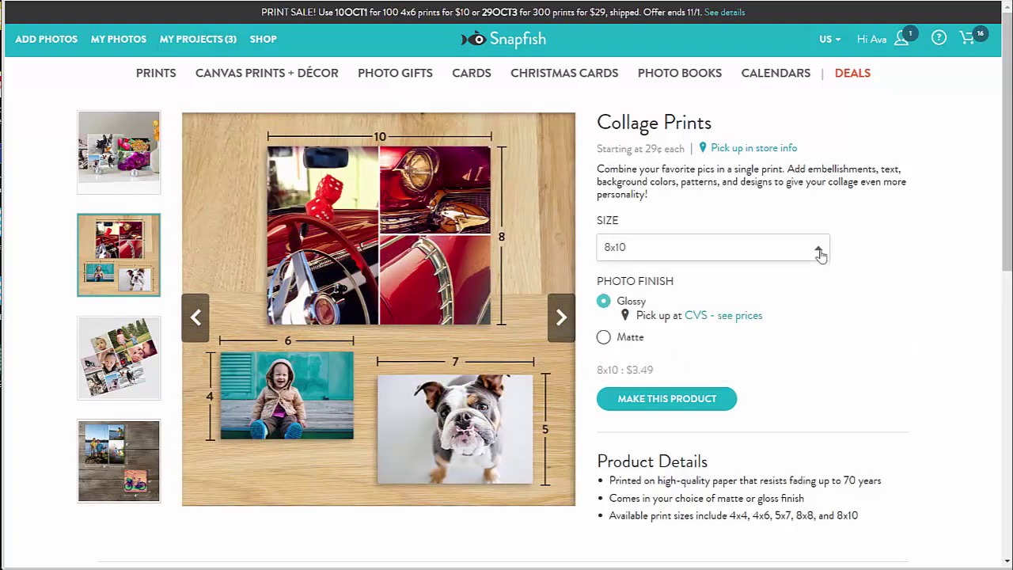
click(604, 339)
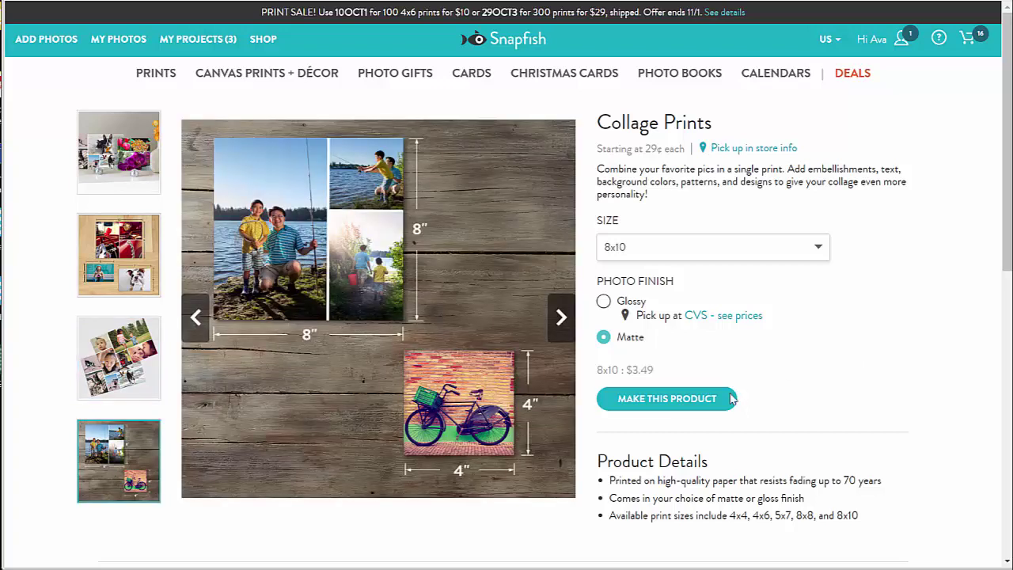
click(664, 408)
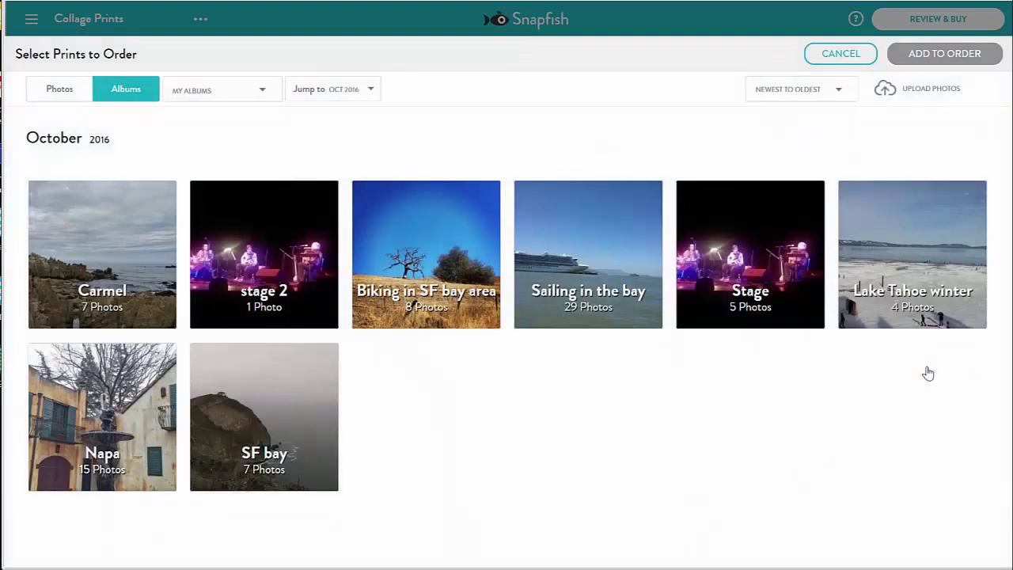
Step: Add five Napa photos to the collage: statue, building with fountain, pond, bare oak, fountain vase
click(120, 389)
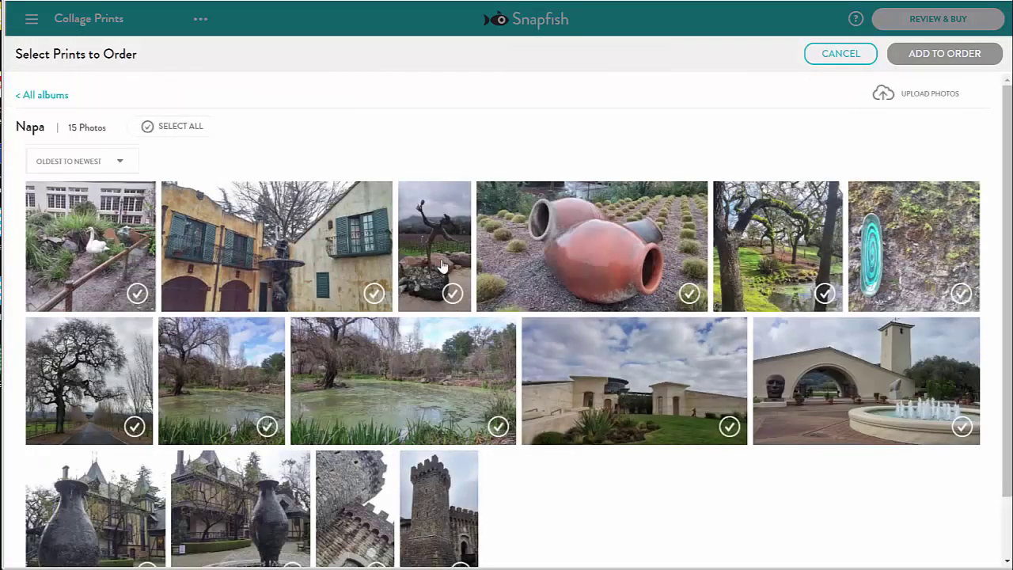
click(441, 266)
click(357, 257)
click(260, 364)
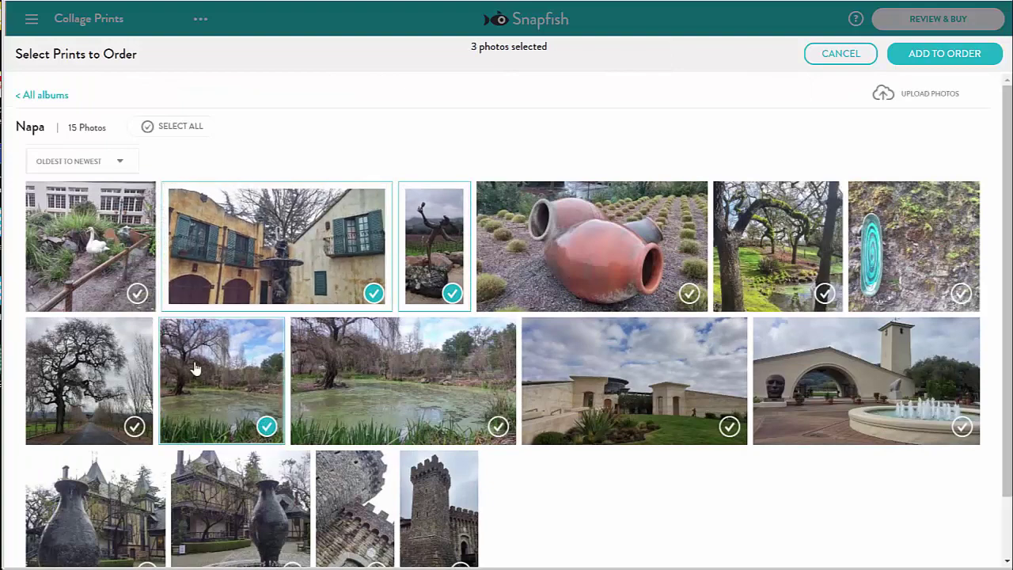
click(109, 365)
click(208, 481)
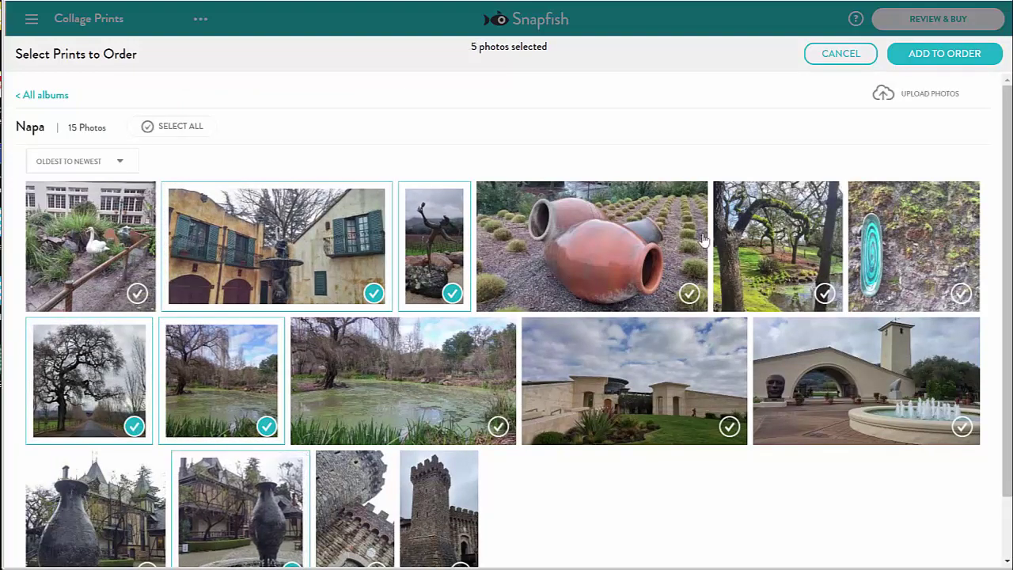
click(908, 62)
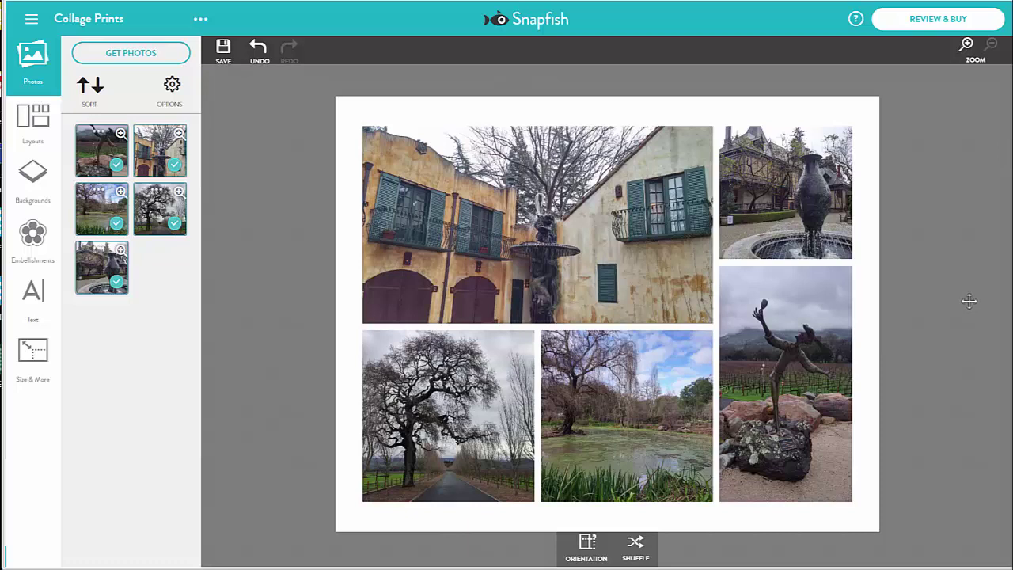
Step: Delete the statue photo from the collage layout
click(824, 348)
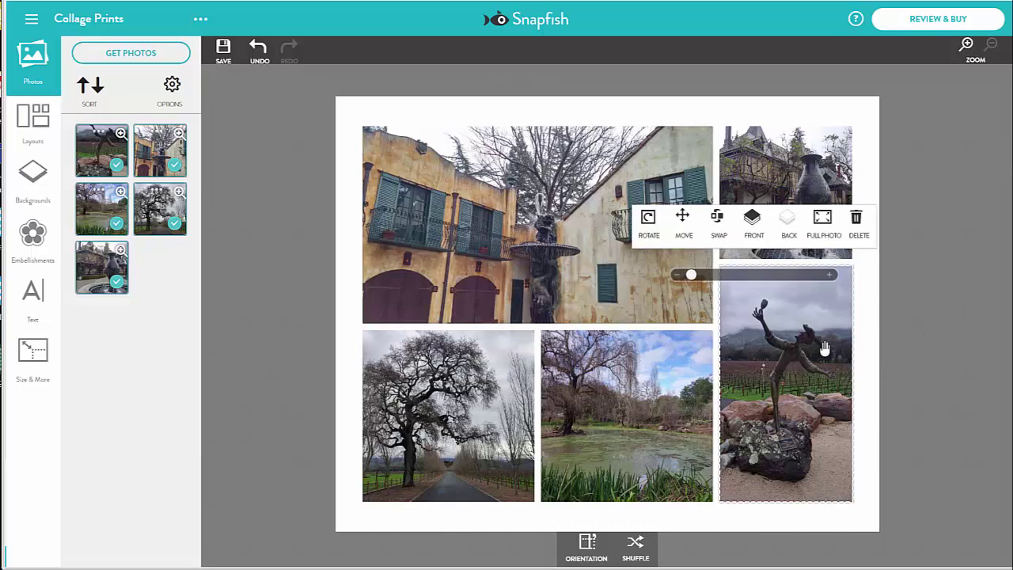
click(858, 220)
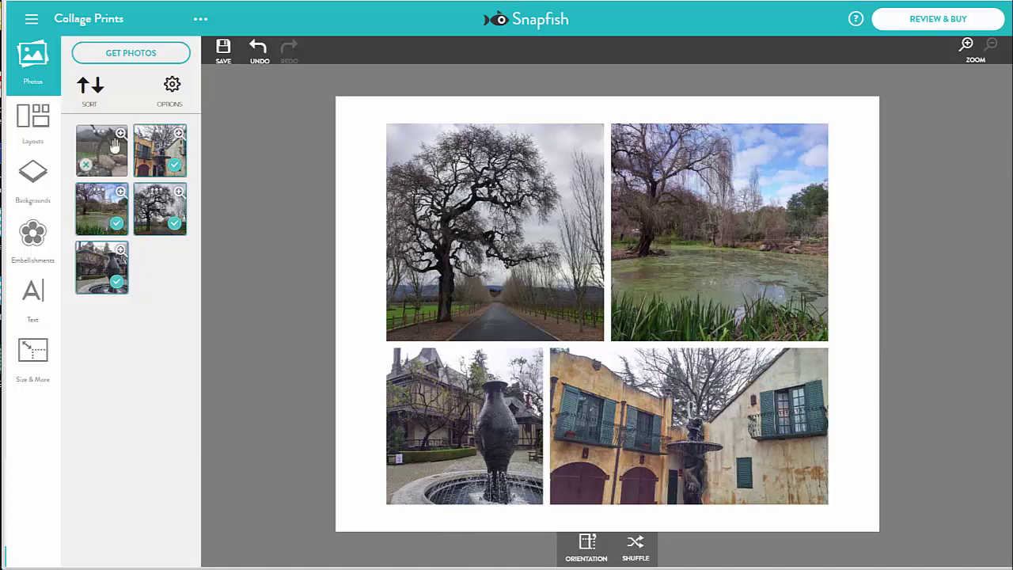
Step: Add the terracotta pots photo from the Napa album to the collage
click(140, 55)
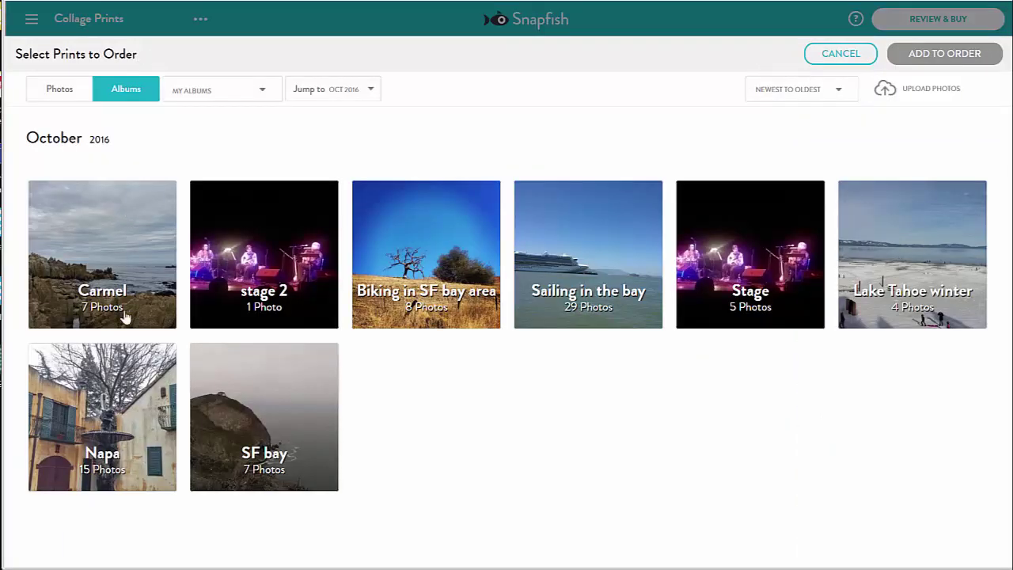
click(123, 410)
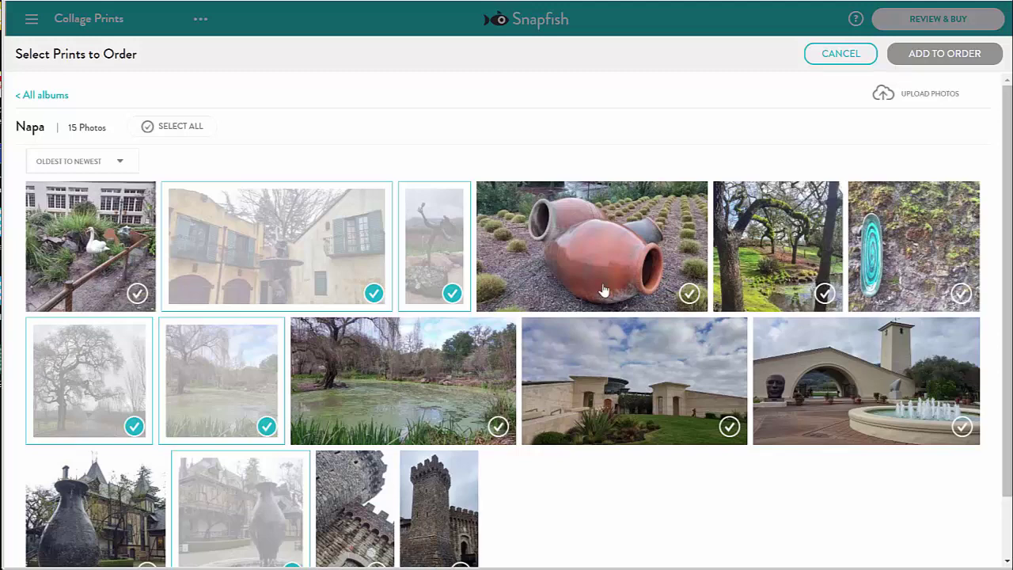
click(609, 253)
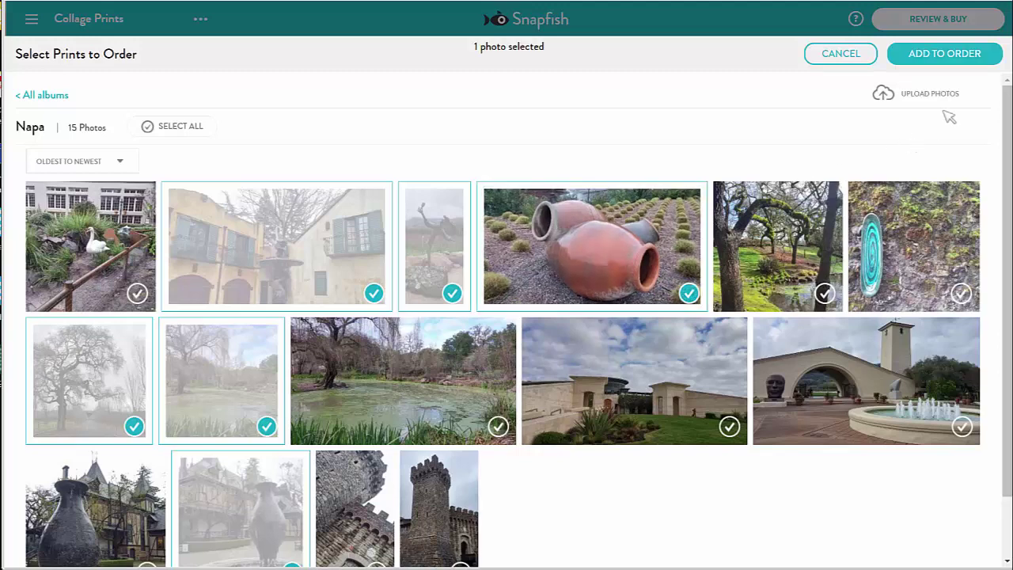
click(957, 60)
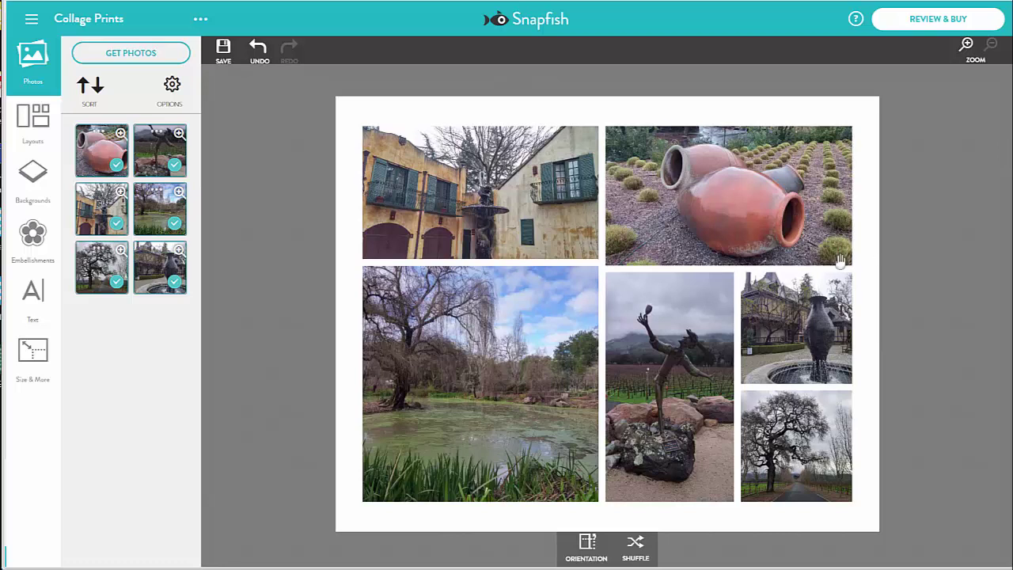
Step: Swap the positions of the terracotta pots photo and the building photo
click(805, 225)
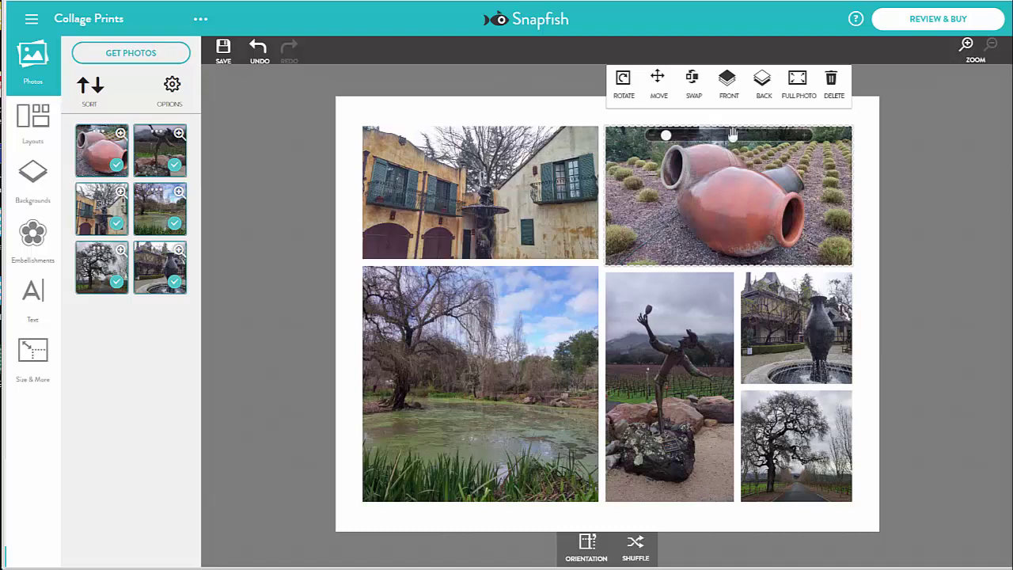
click(693, 79)
click(530, 178)
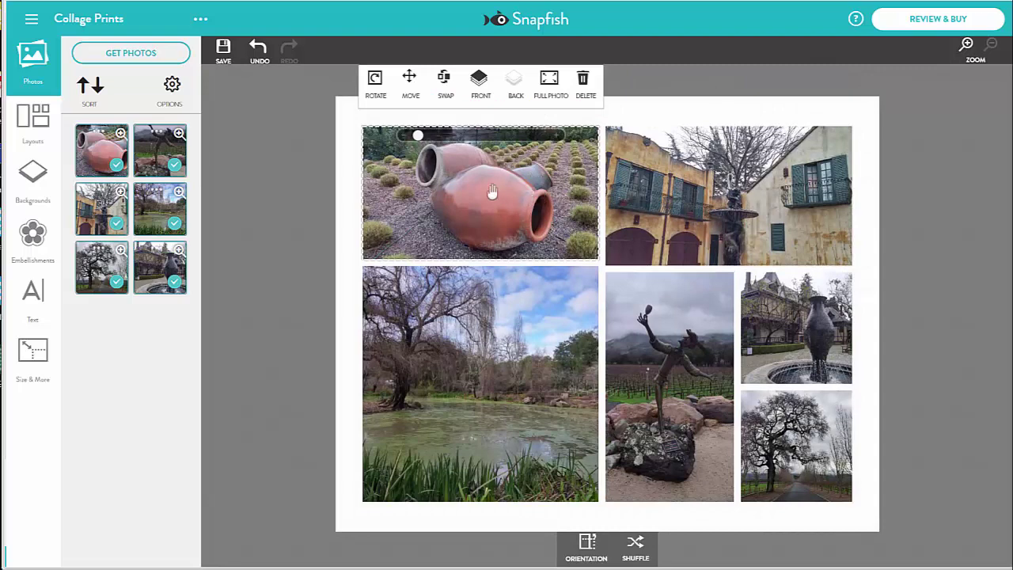
Step: Try Full Photo on the pots picture, undo it, and switch the collage to portrait
click(550, 87)
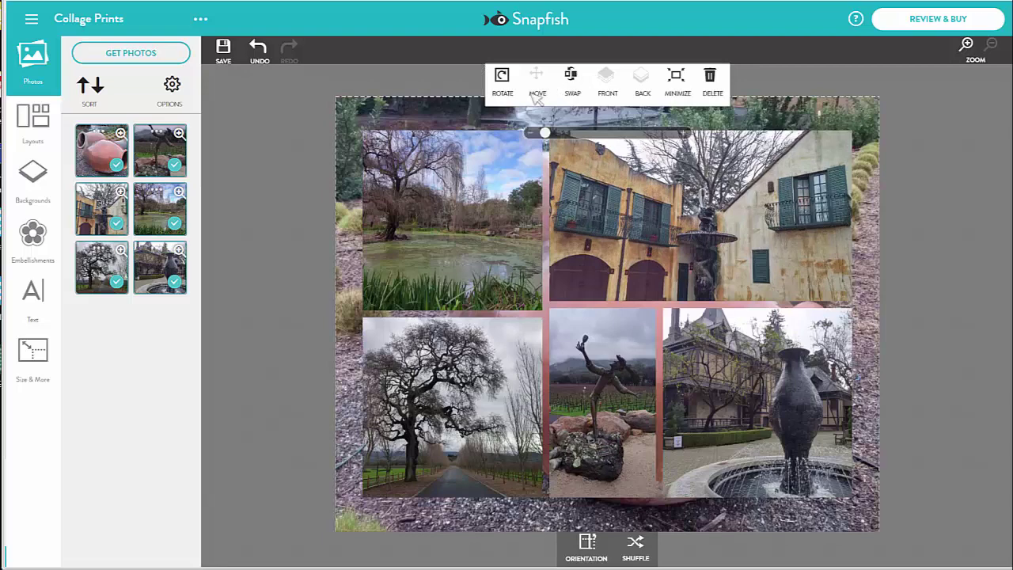
click(259, 49)
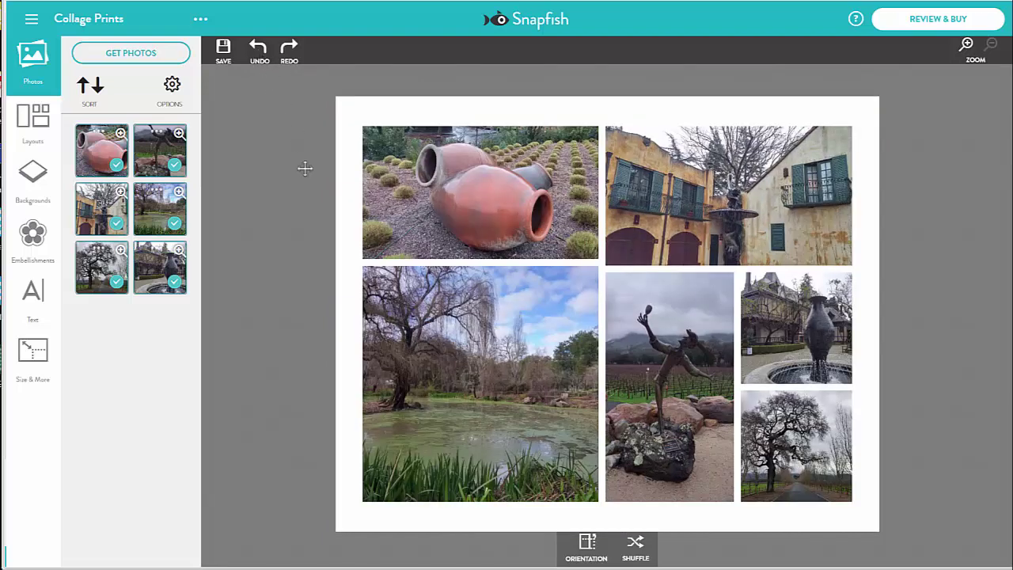
click(586, 546)
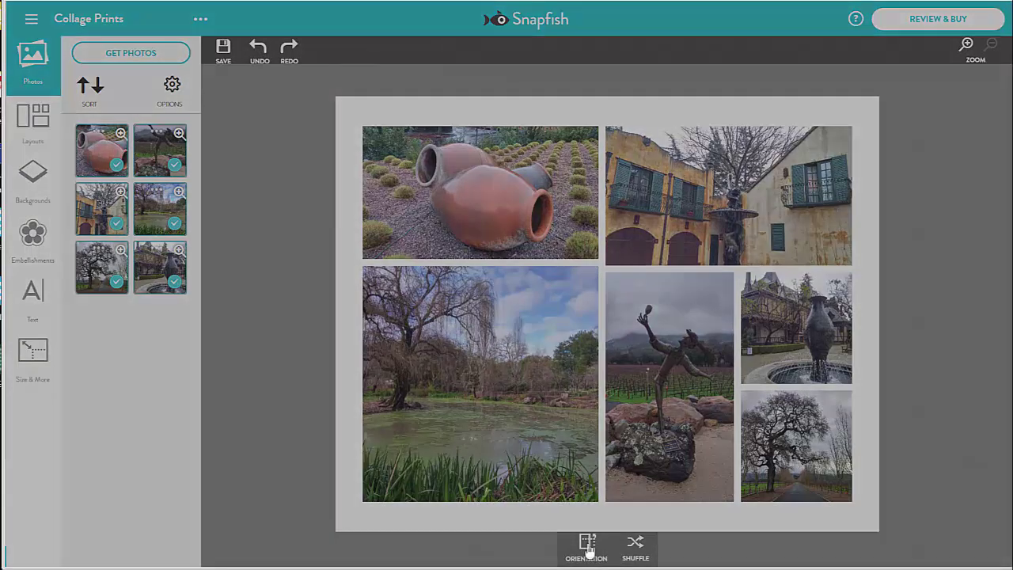
click(478, 345)
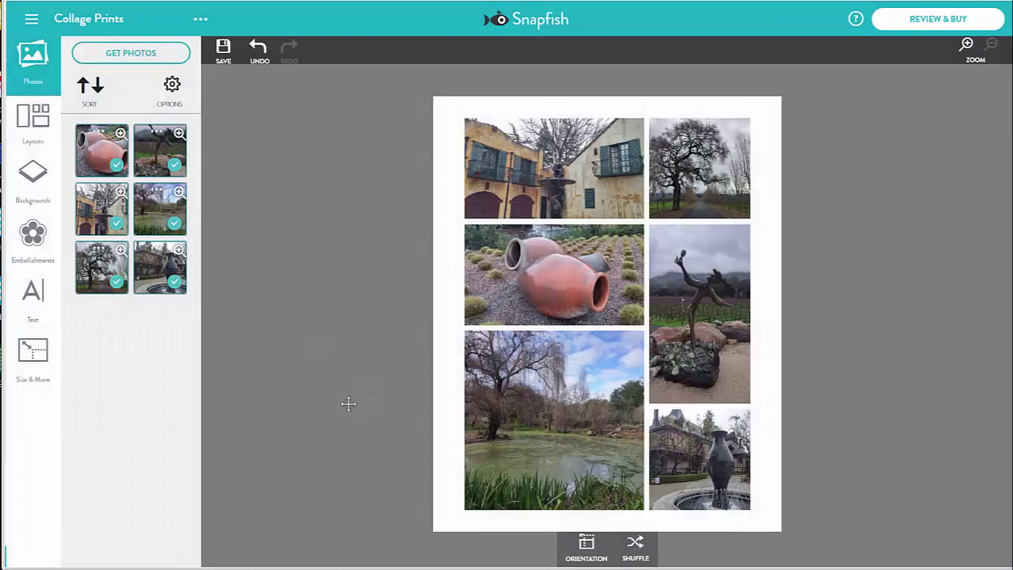
Step: Change the print size to 5x7, accepting the size-change warning
click(34, 339)
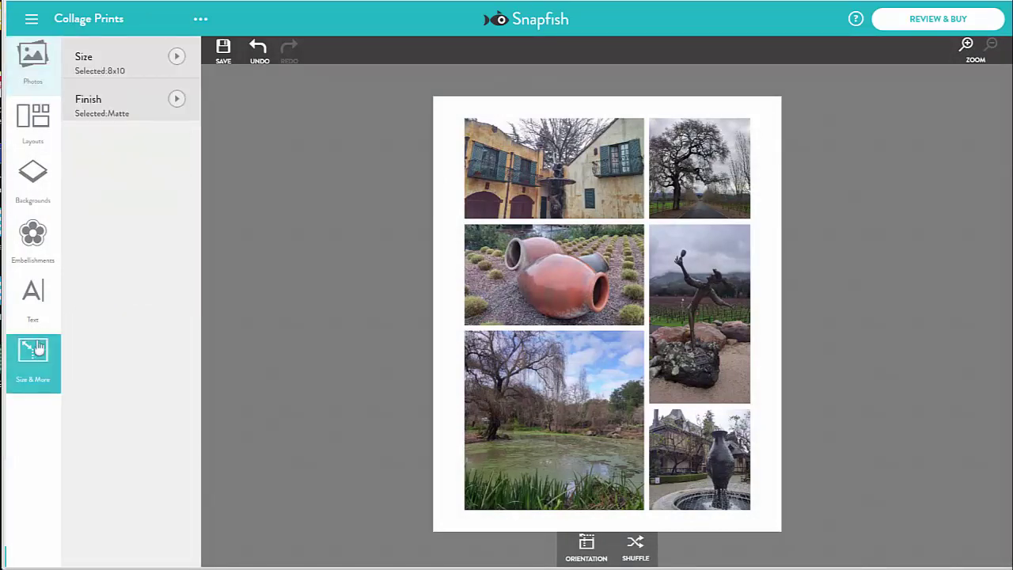
click(145, 63)
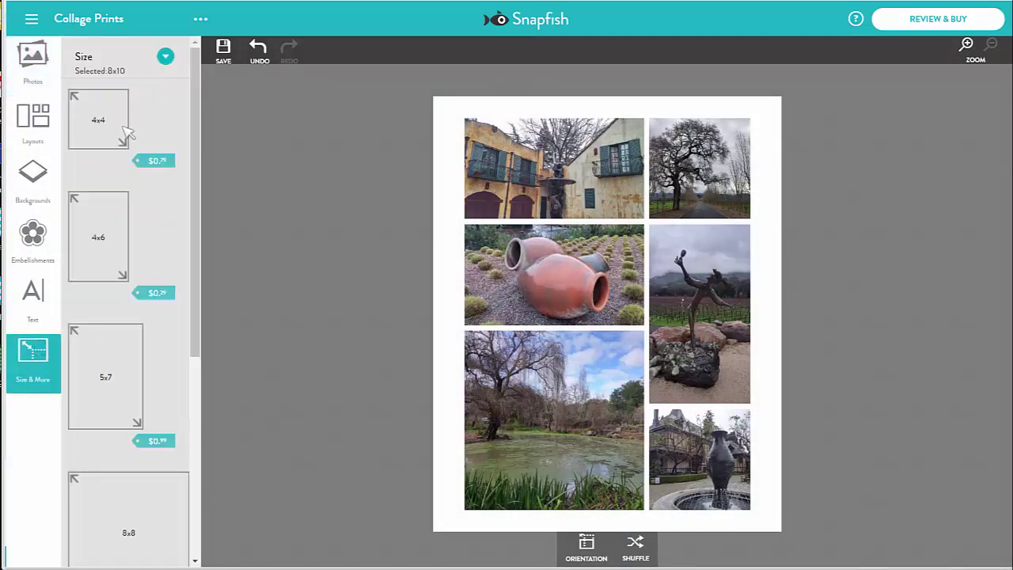
click(100, 397)
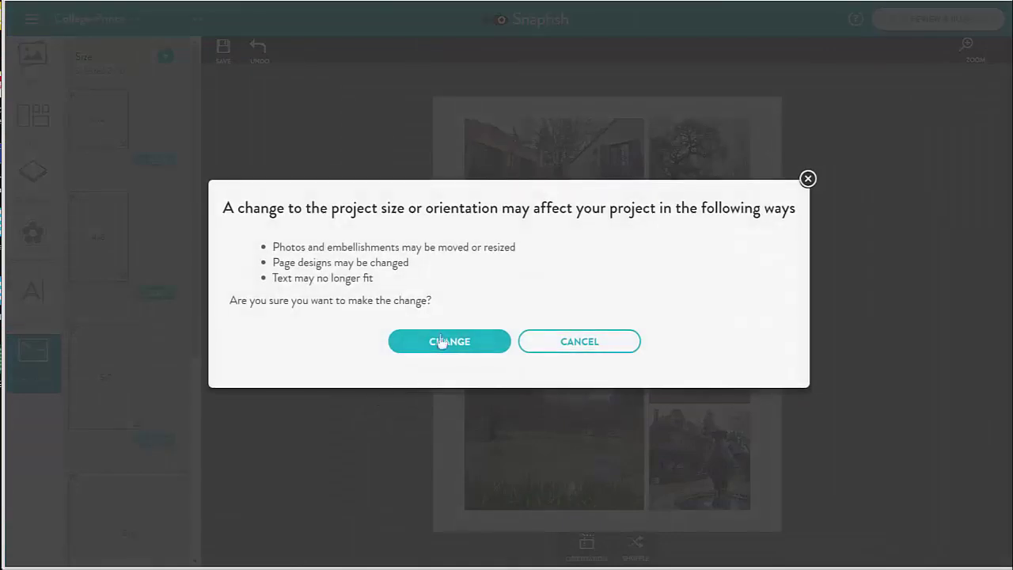
click(441, 347)
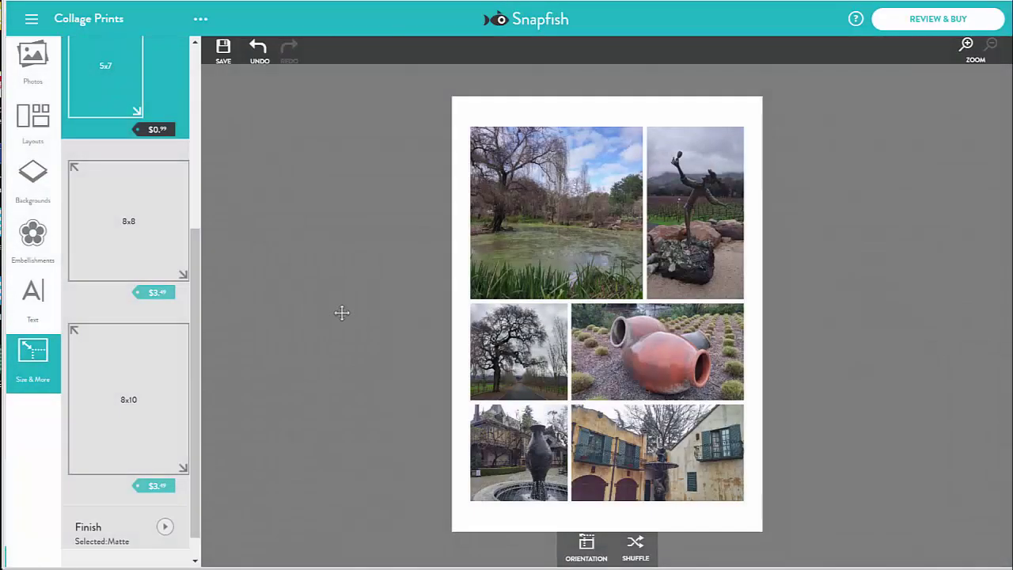
click(48, 354)
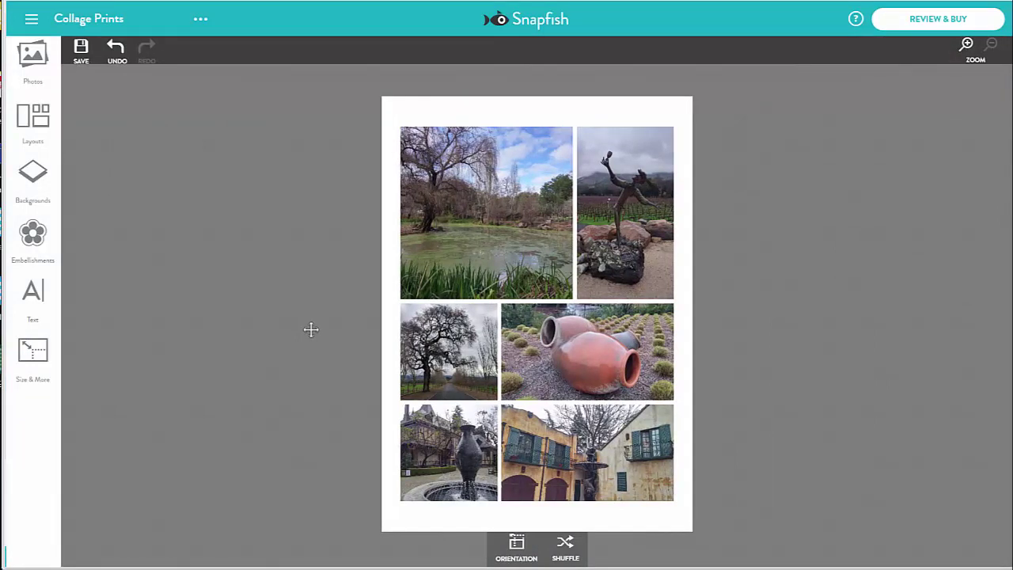
Step: Shuffle the photos seven times until the building photo tops the collage, then show Layouts
click(567, 548)
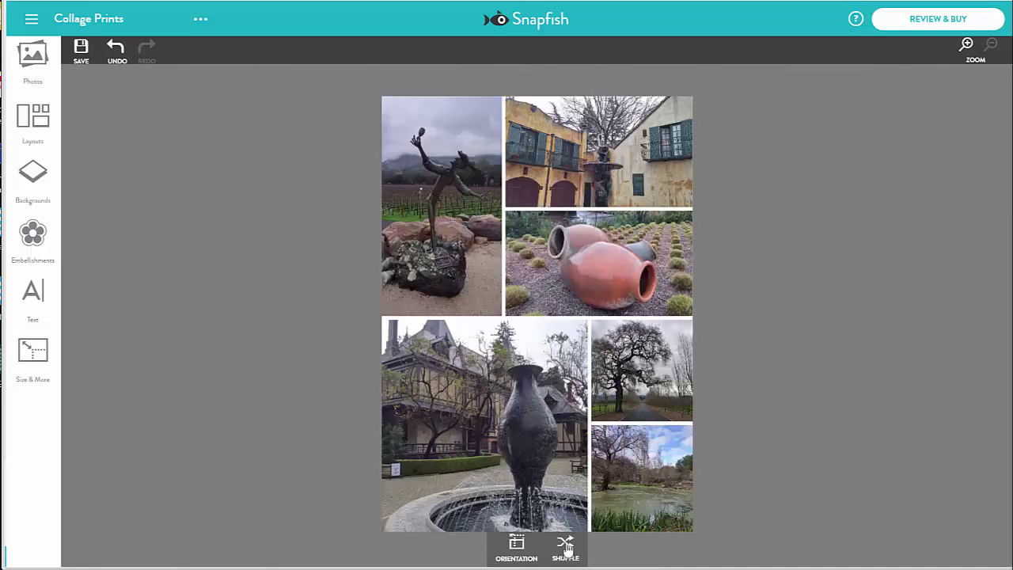
click(567, 548)
click(567, 547)
click(566, 548)
click(567, 548)
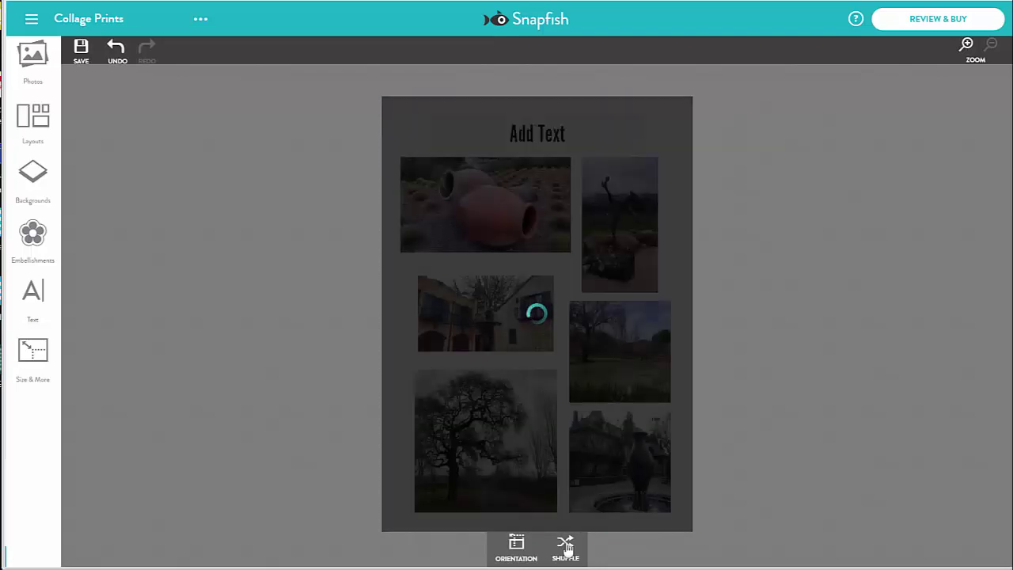
click(567, 548)
click(567, 548)
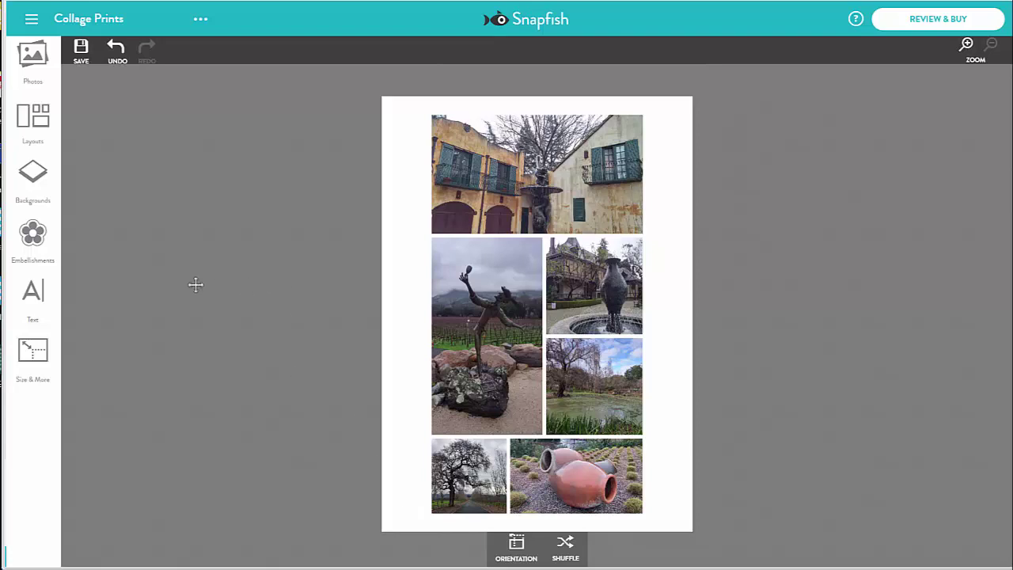
click(33, 127)
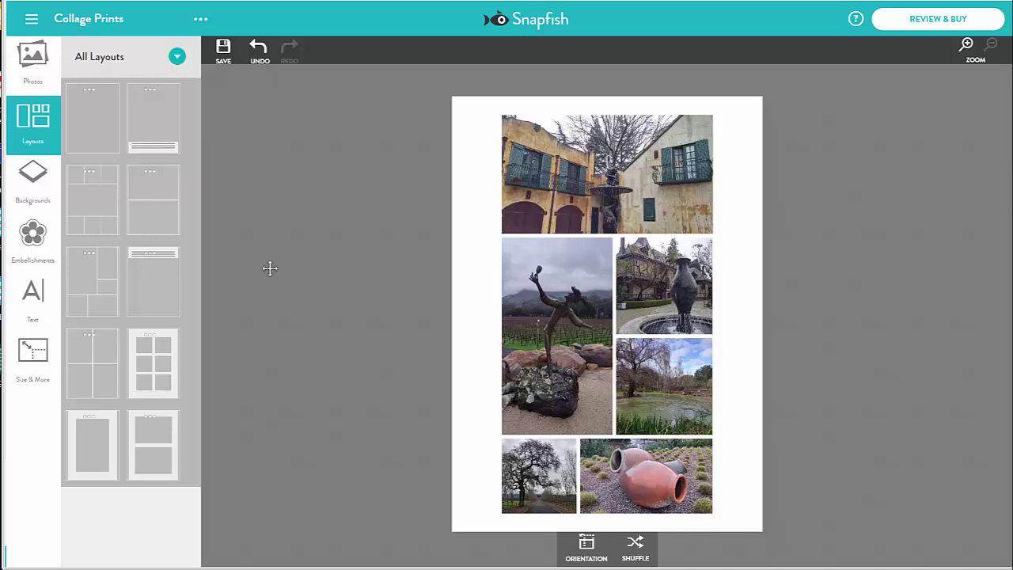
Step: Apply the weathered wood background from the Rustic Chic backgrounds collection
click(33, 131)
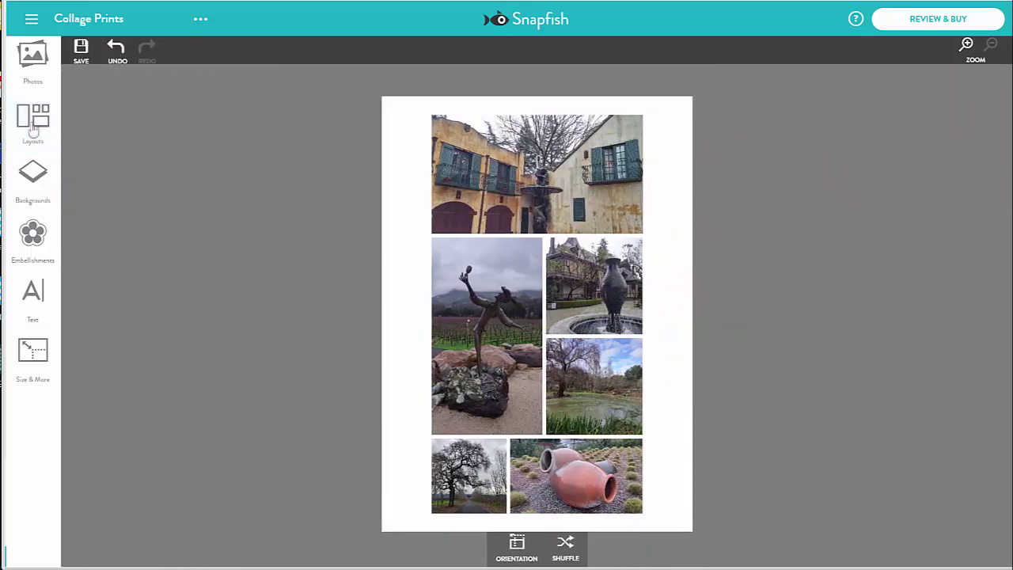
click(40, 174)
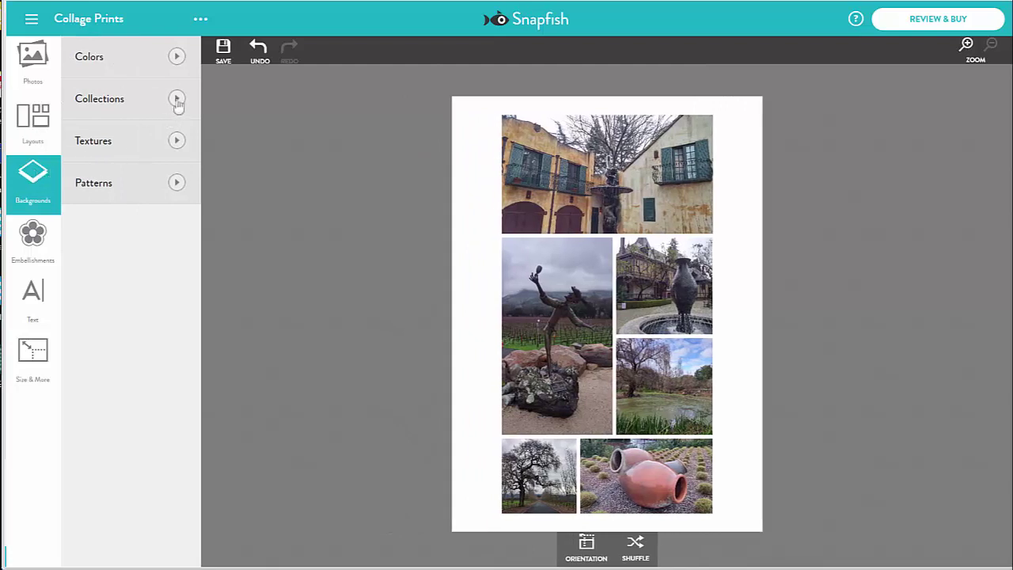
click(177, 101)
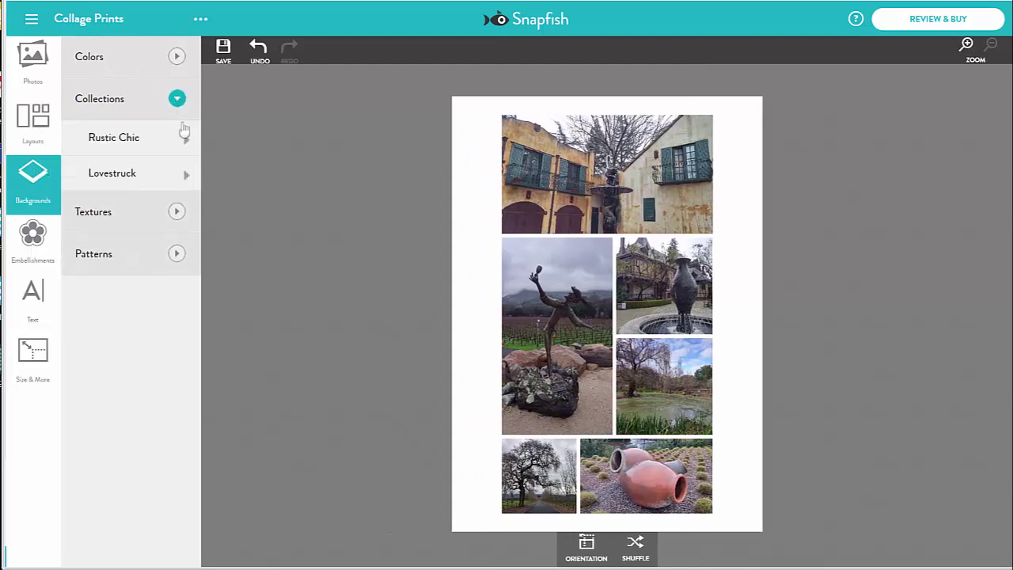
click(184, 141)
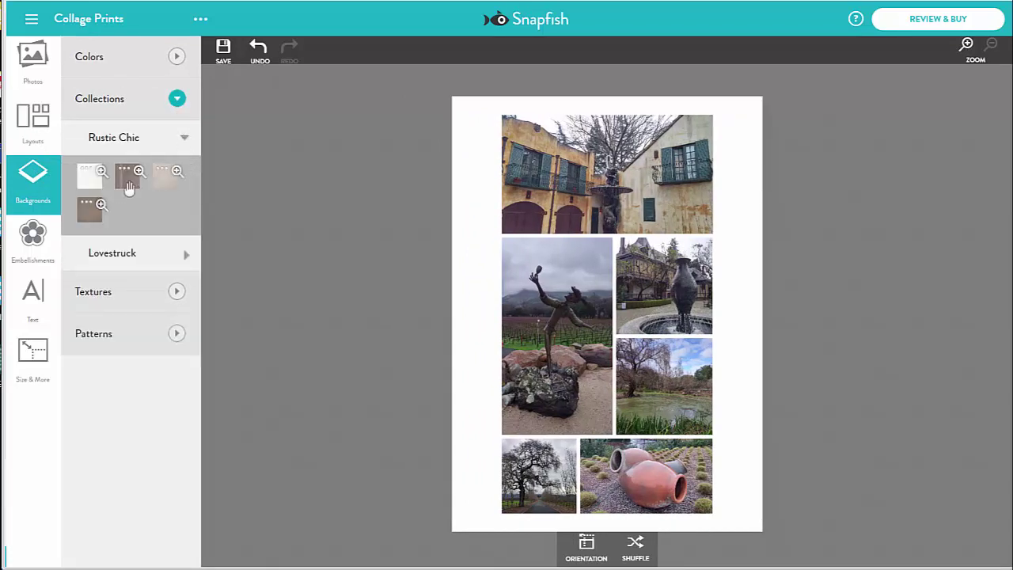
click(128, 181)
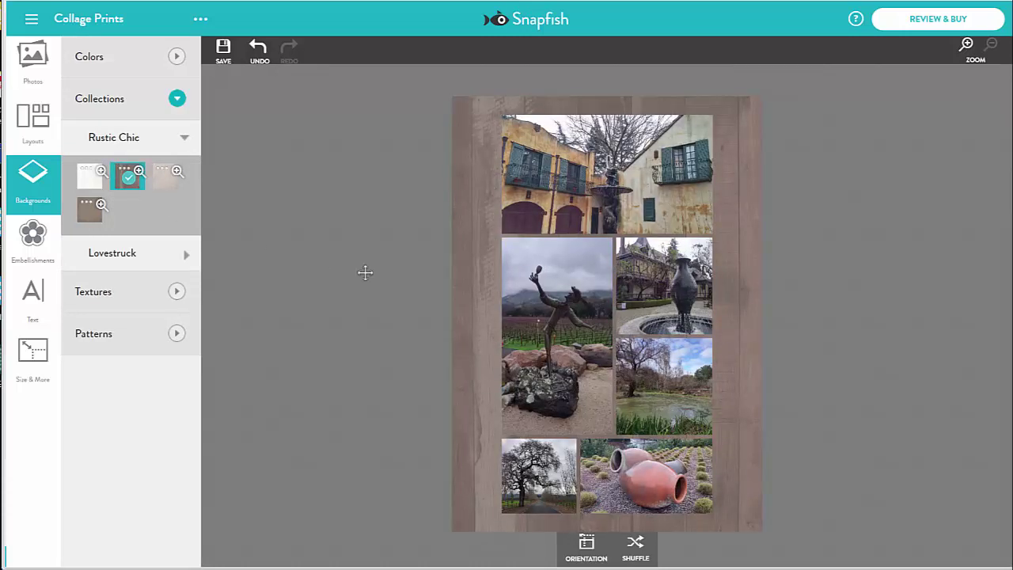
click(34, 181)
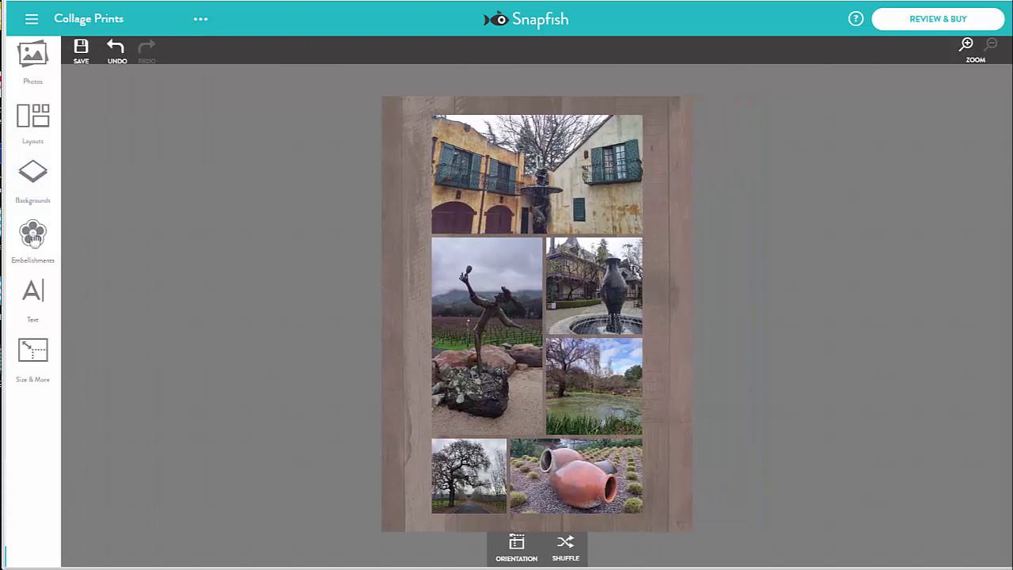
Step: Add the champagne-glasses embellishment from Holidays > New Years to the collage
click(35, 238)
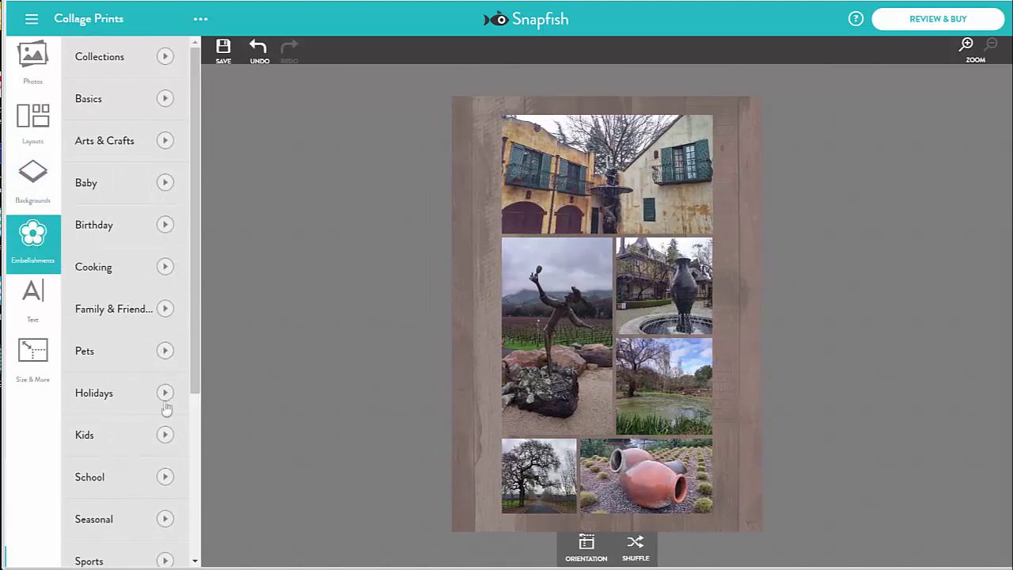
click(165, 402)
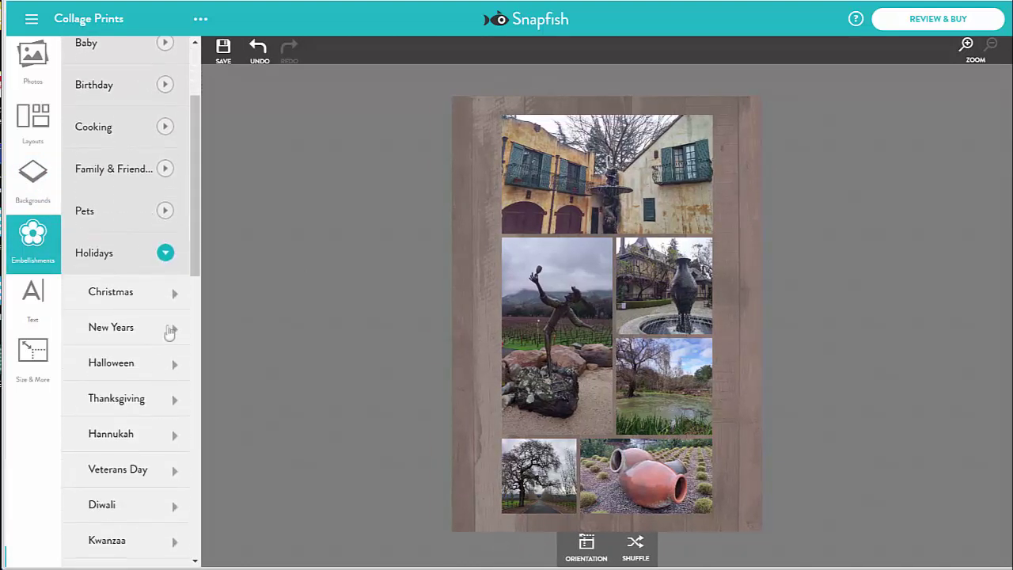
click(170, 329)
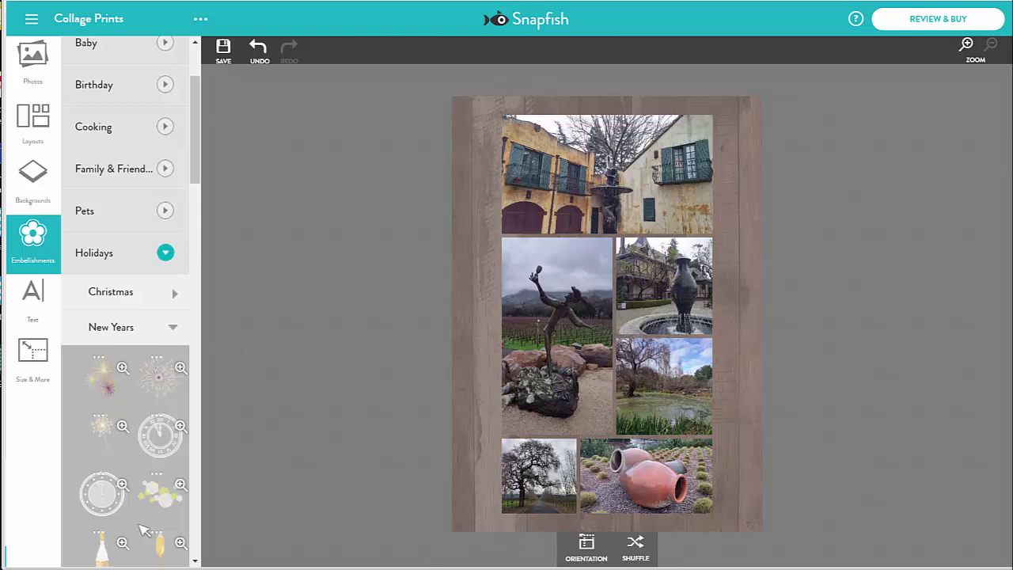
scroll(141, 514, down, 4)
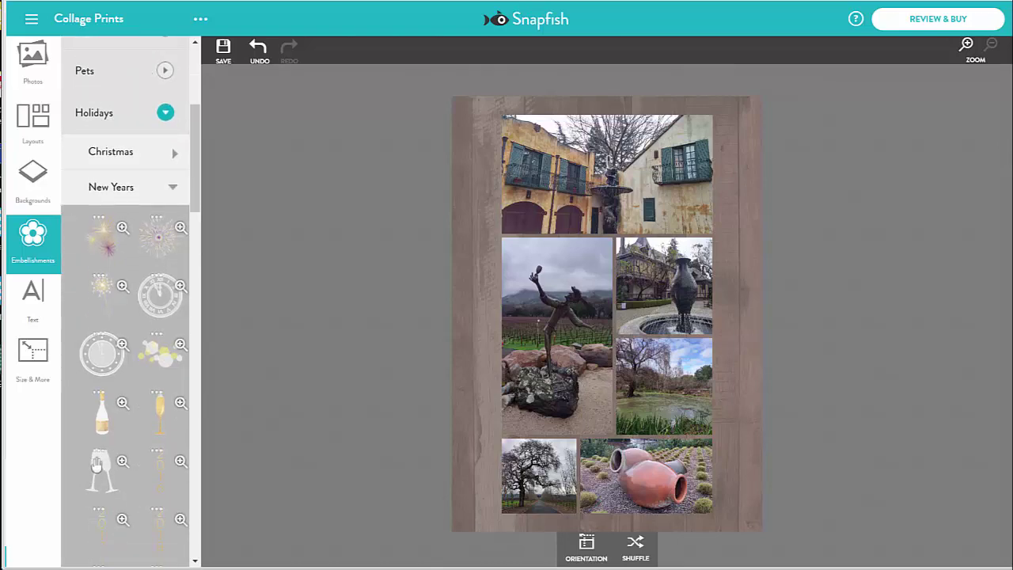
click(98, 465)
Step: Shrink the champagne glasses into the top-left corner and reshuffle the photos beneath
drag(599, 279, 498, 123)
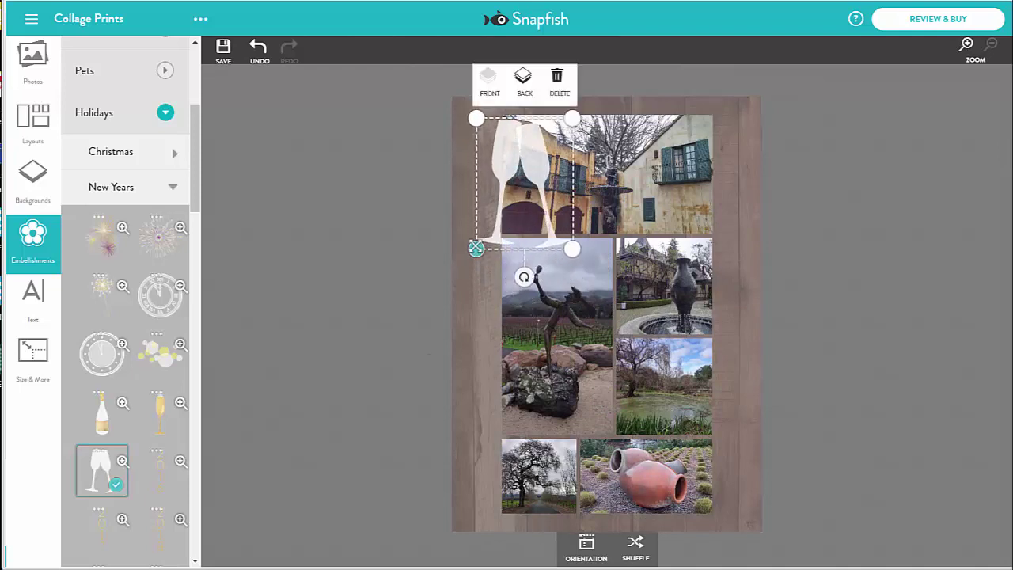
drag(476, 248, 492, 208)
drag(522, 140, 499, 131)
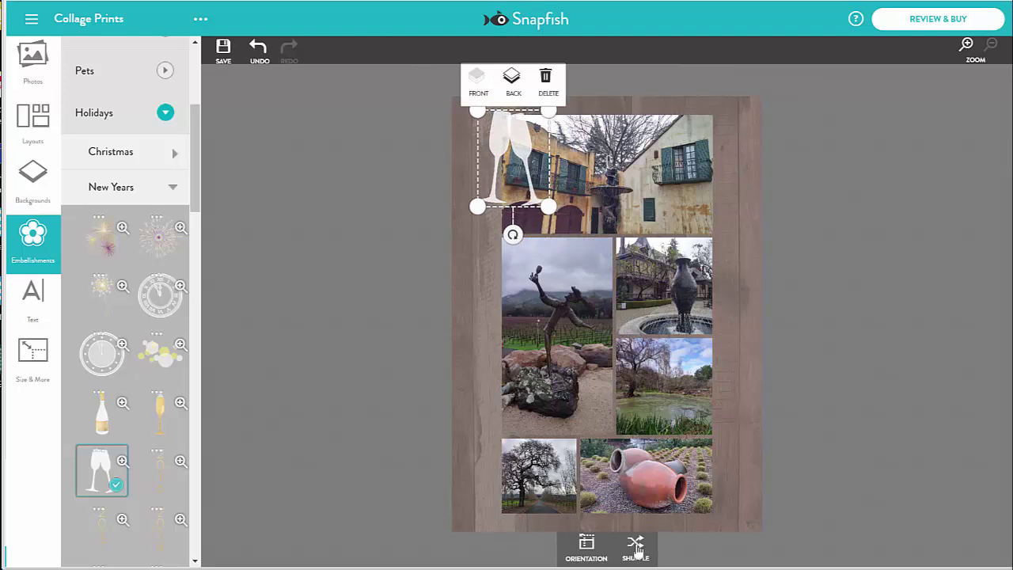
click(635, 546)
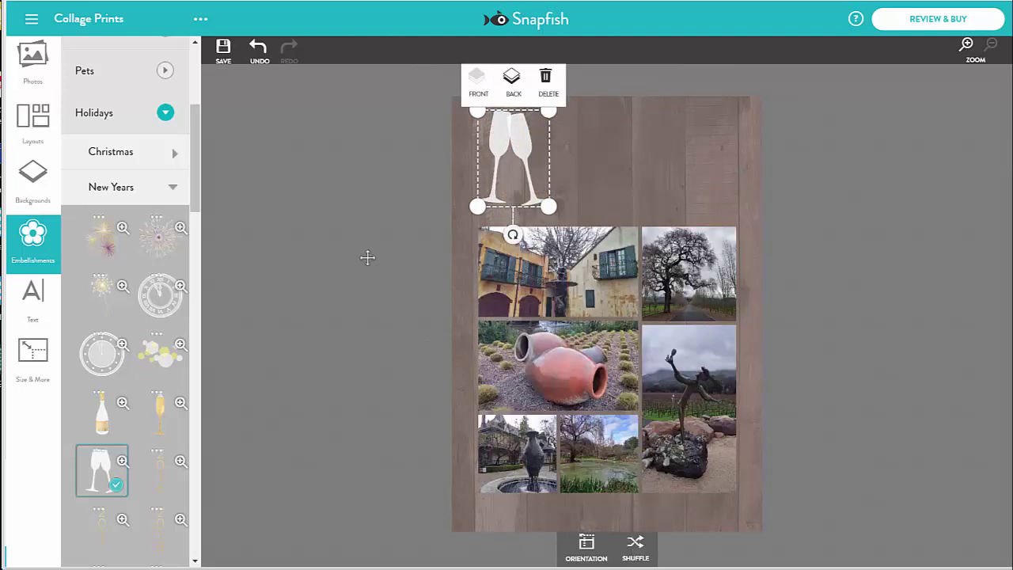
click(580, 173)
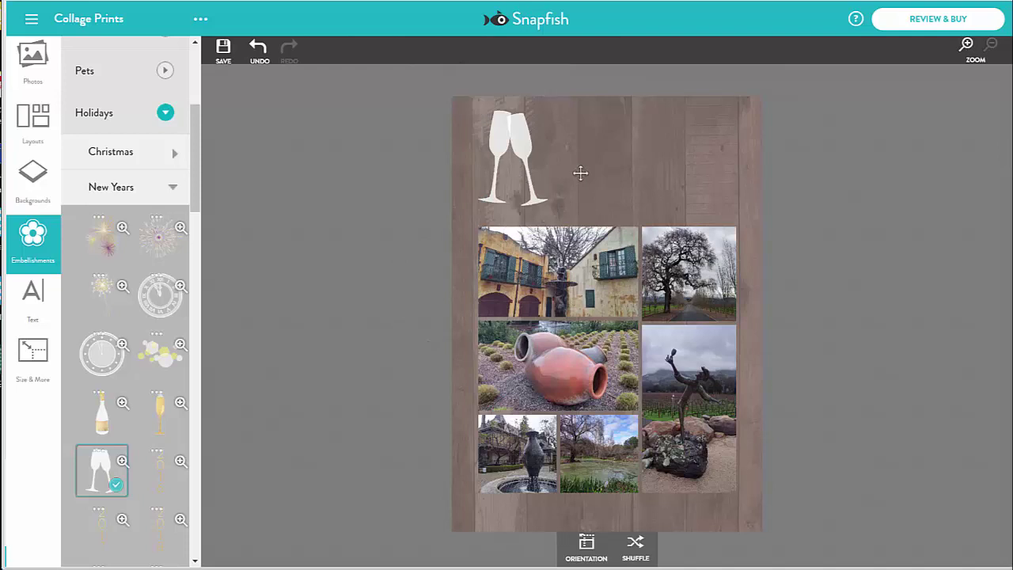
Step: Add a 'Napa Valley' text box and move it to the top beside the champagne glasses
click(34, 296)
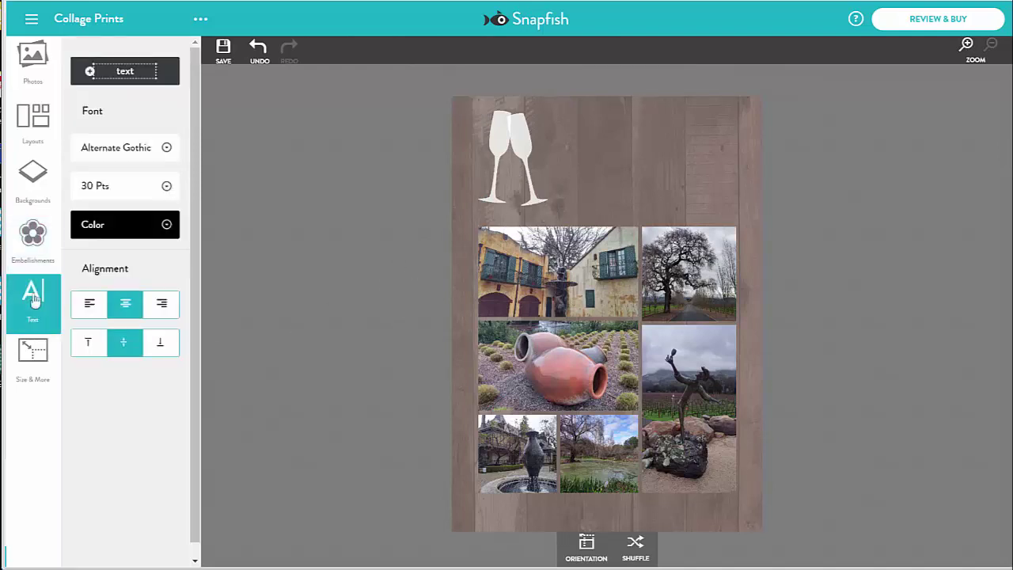
click(123, 71)
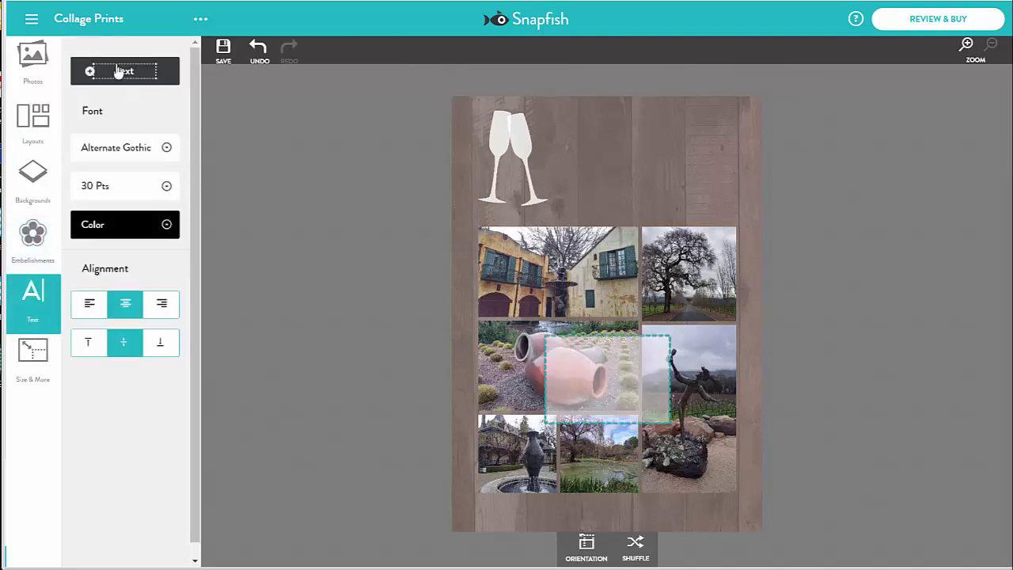
text(Napa Valley)
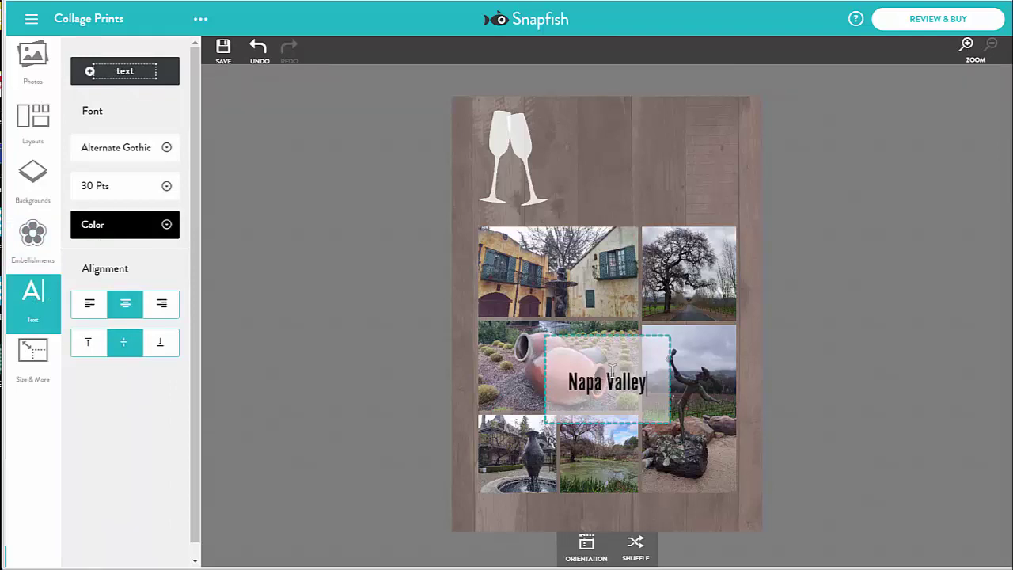
drag(611, 368, 664, 129)
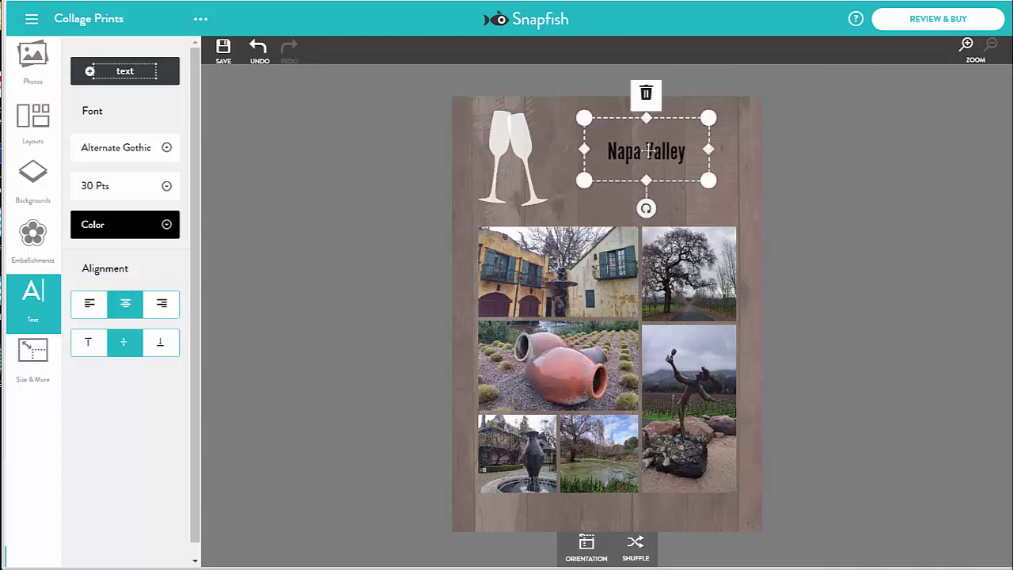
Step: Make the Napa Valley title white in the Cartoon Script font
click(170, 227)
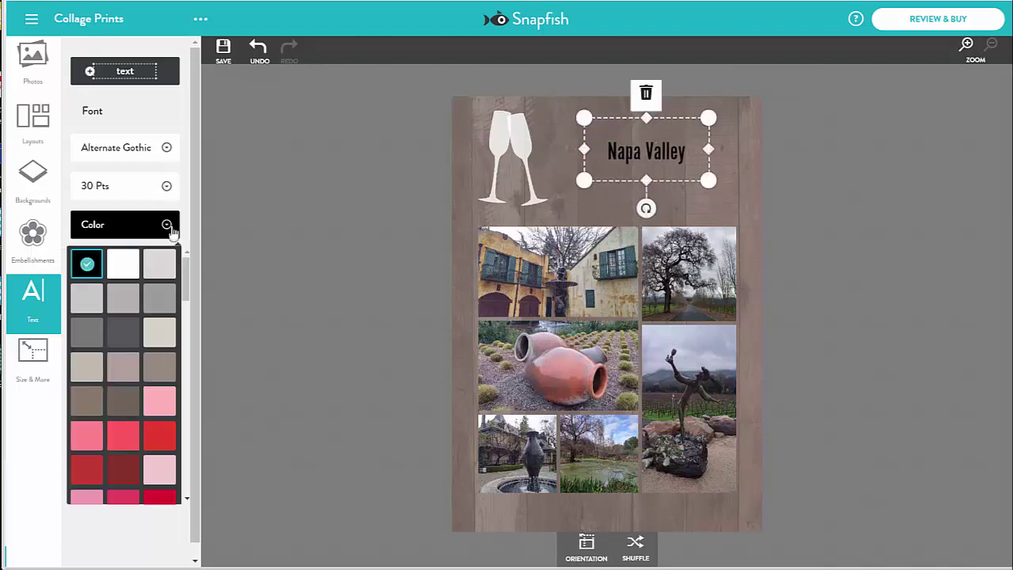
click(129, 265)
click(167, 148)
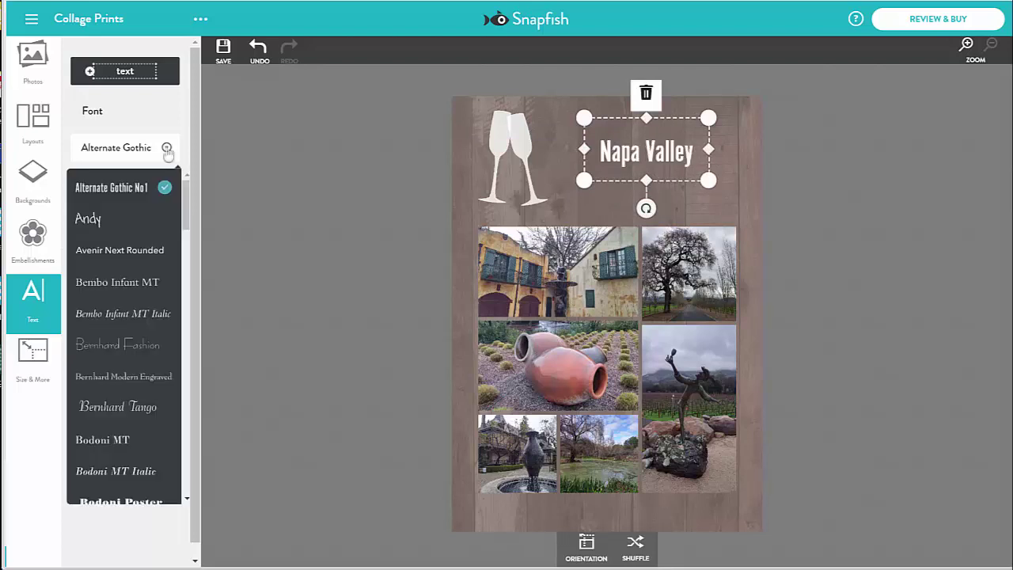
scroll(158, 197, down, 4)
click(113, 286)
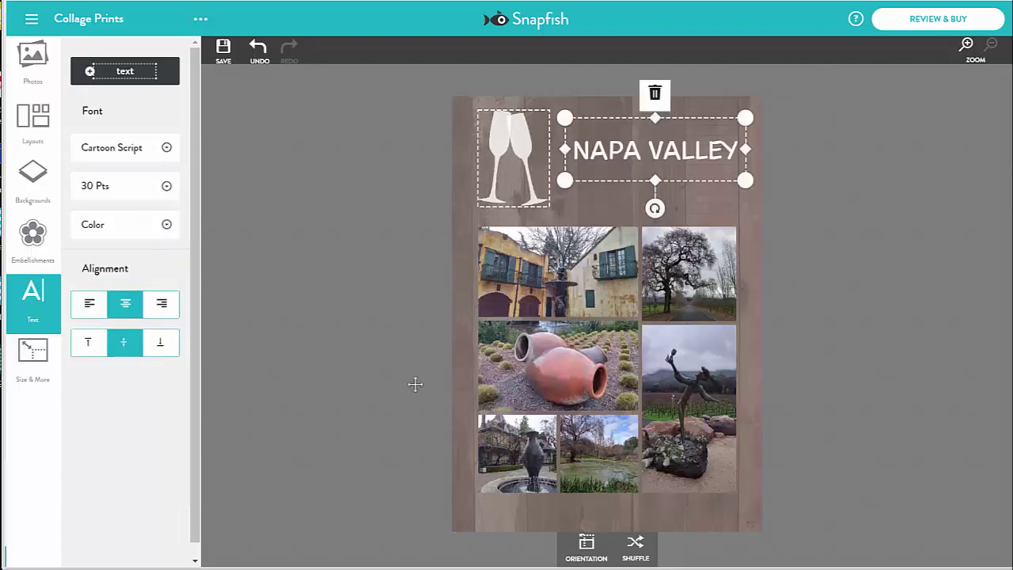
click(33, 288)
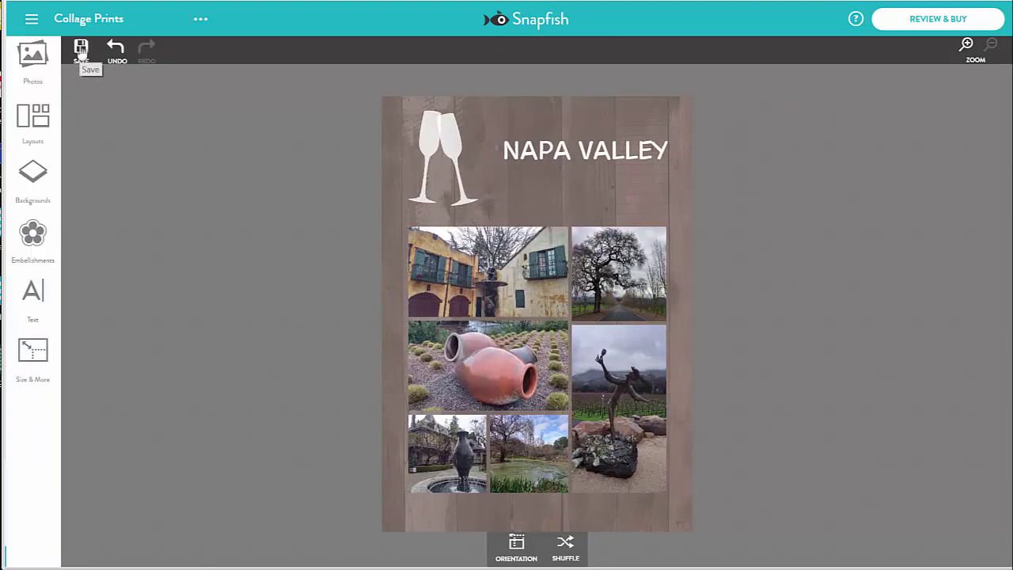
Step: Save the project as 'collage - Napa' and go to its Review & Buy page
click(81, 49)
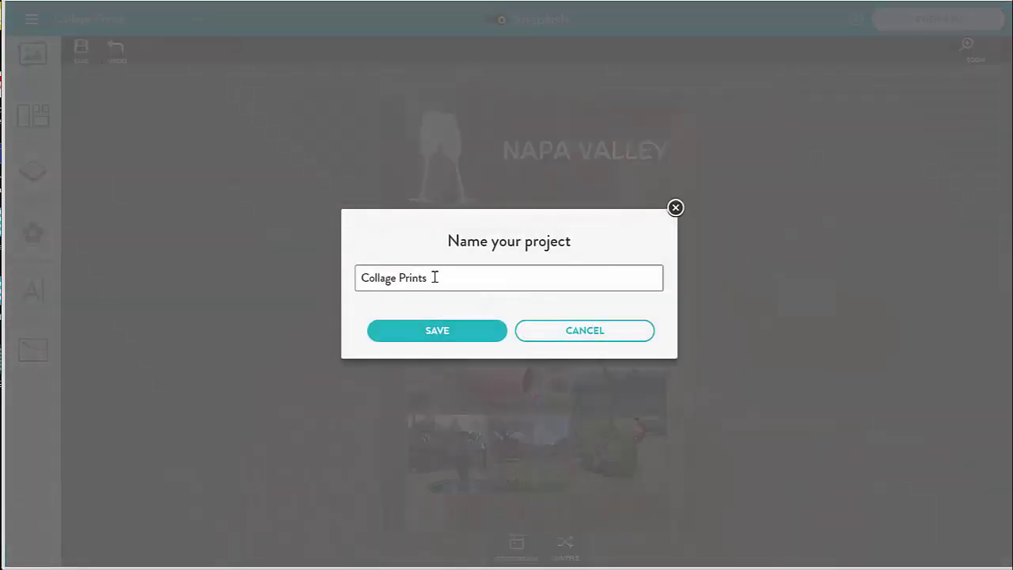
click(380, 277)
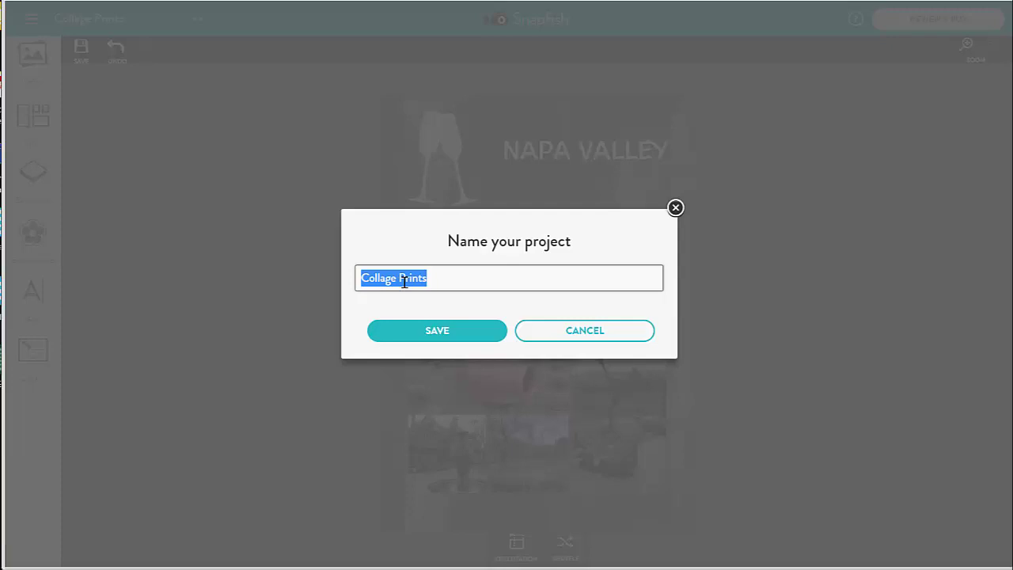
text(col)
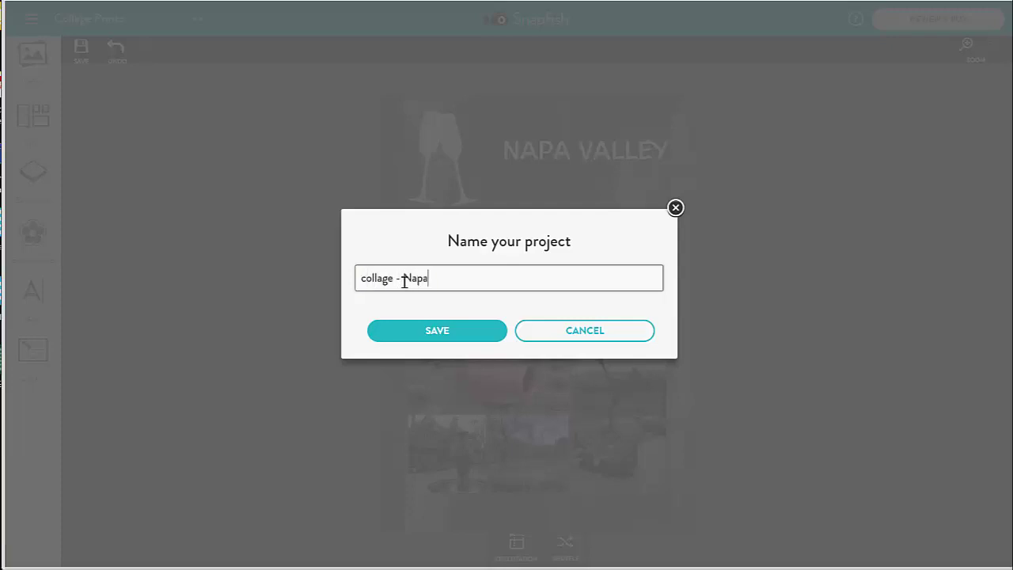
click(437, 330)
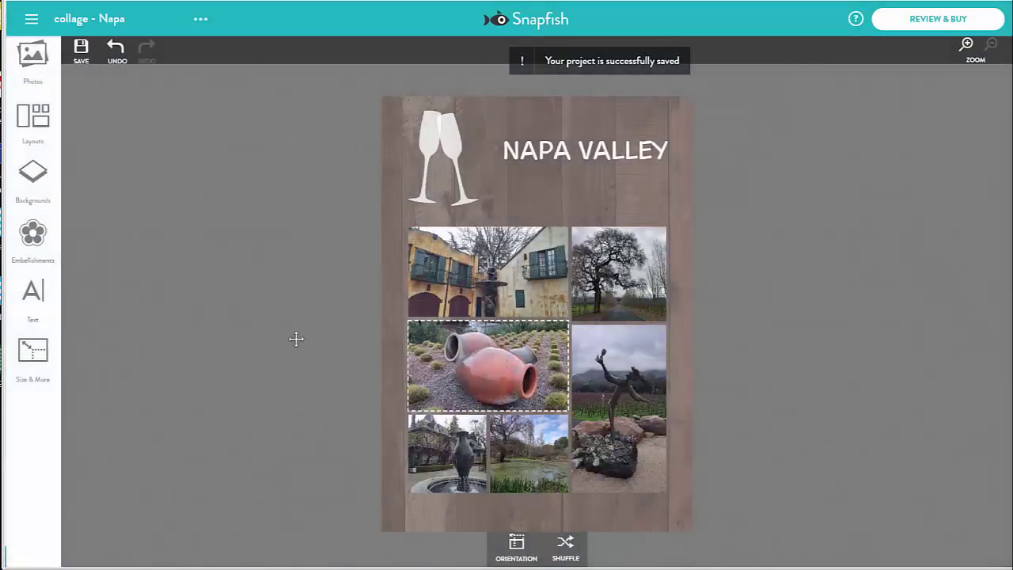
click(938, 20)
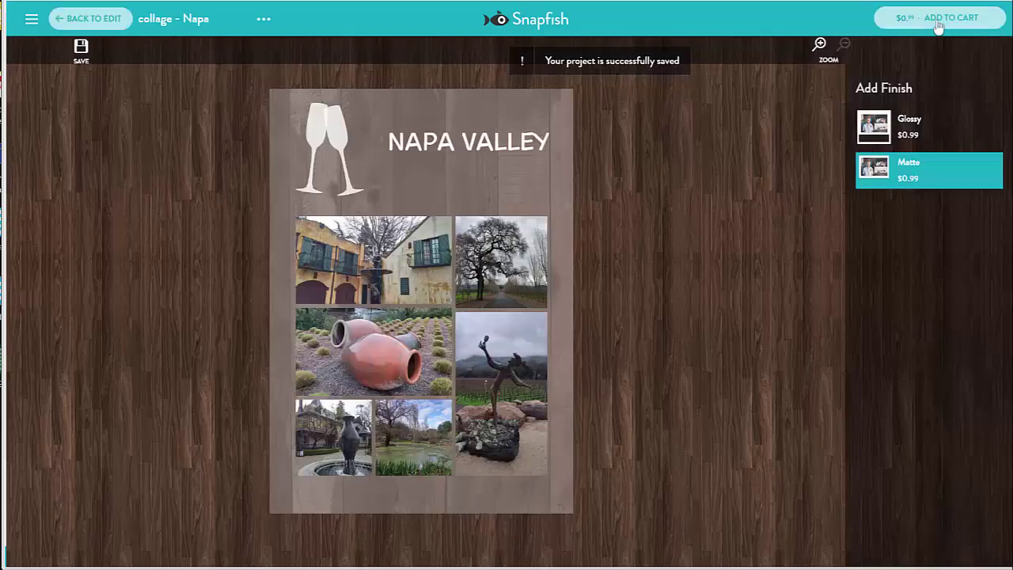